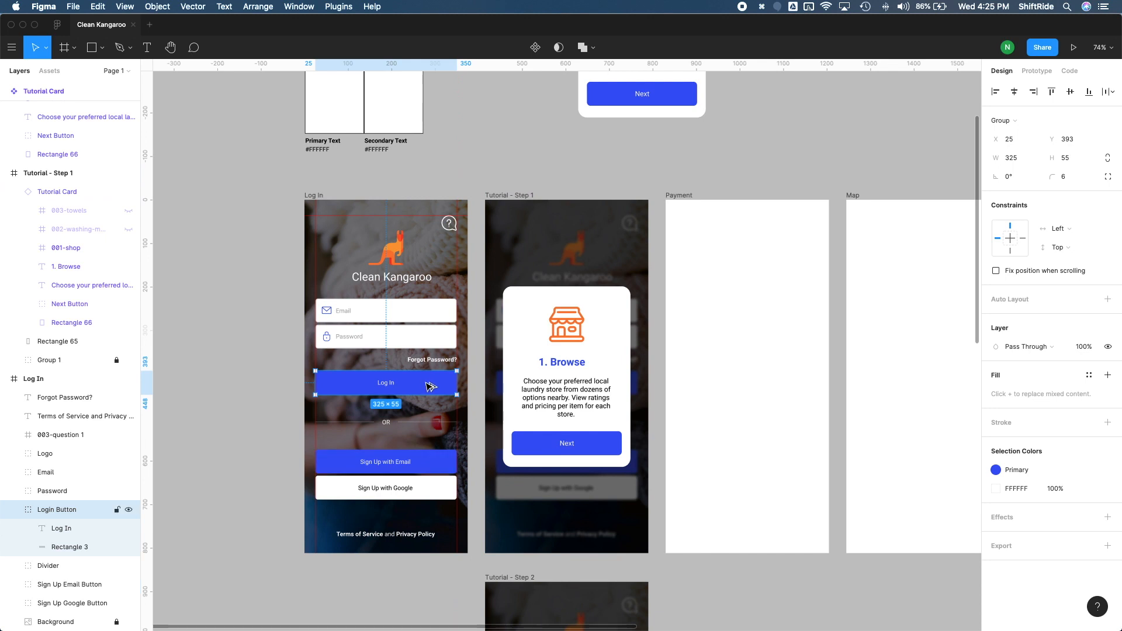
- Duplicate the Log In button out of the frame and place the copy on the canvas beside the Tutorial Card component
{"action": "left_click_drag", "start_coordinate": [431, 387], "coordinate": [840, 116]}
{"action": "scroll", "coordinate": [763, 247], "scroll_direction": "up", "scroll_amount": 8}
{"action": "scroll", "coordinate": [762, 246], "scroll_direction": "right", "scroll_amount": 4}
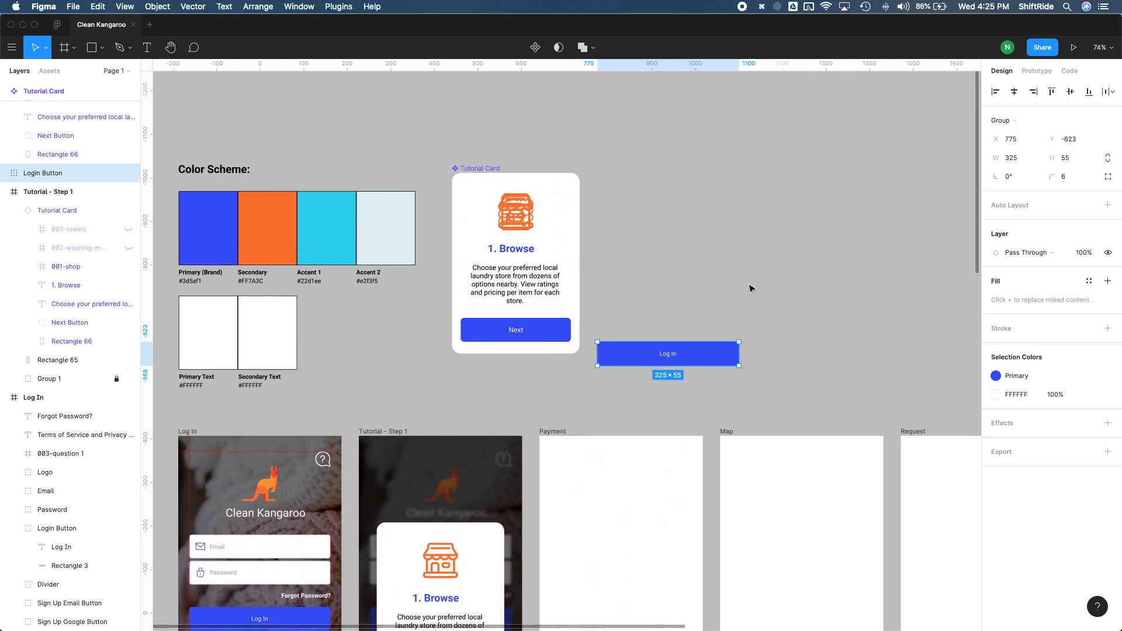
{"action": "left_click_drag", "start_coordinate": [716, 354], "coordinate": [642, 243]}
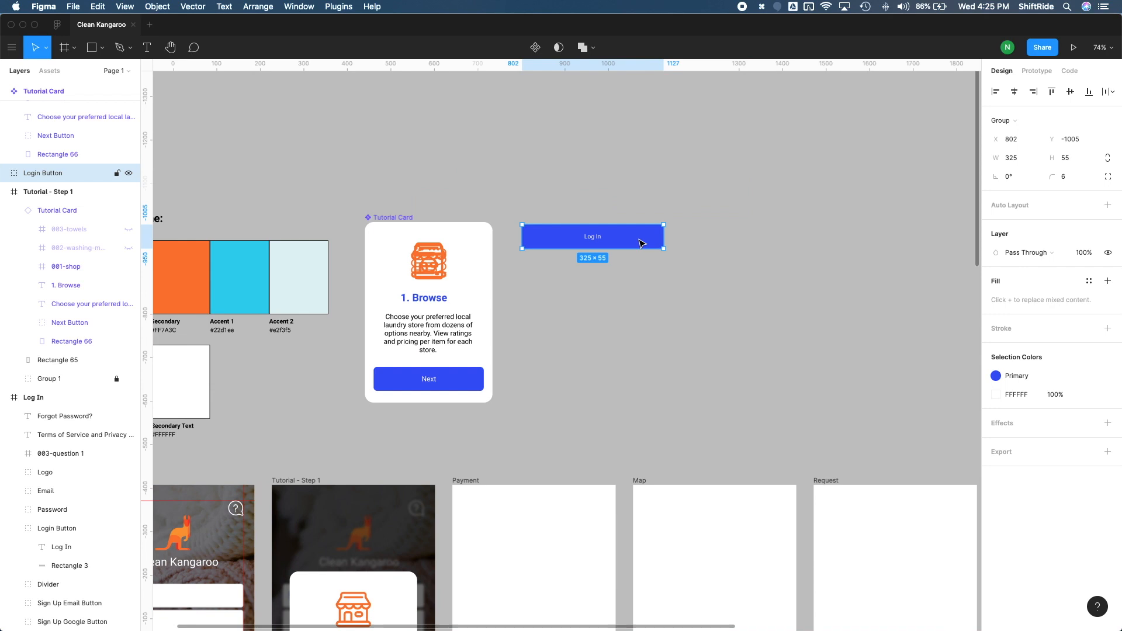
- Convert the copied button into a component and rename it Button
{"action": "left_click", "coordinate": [536, 48]}
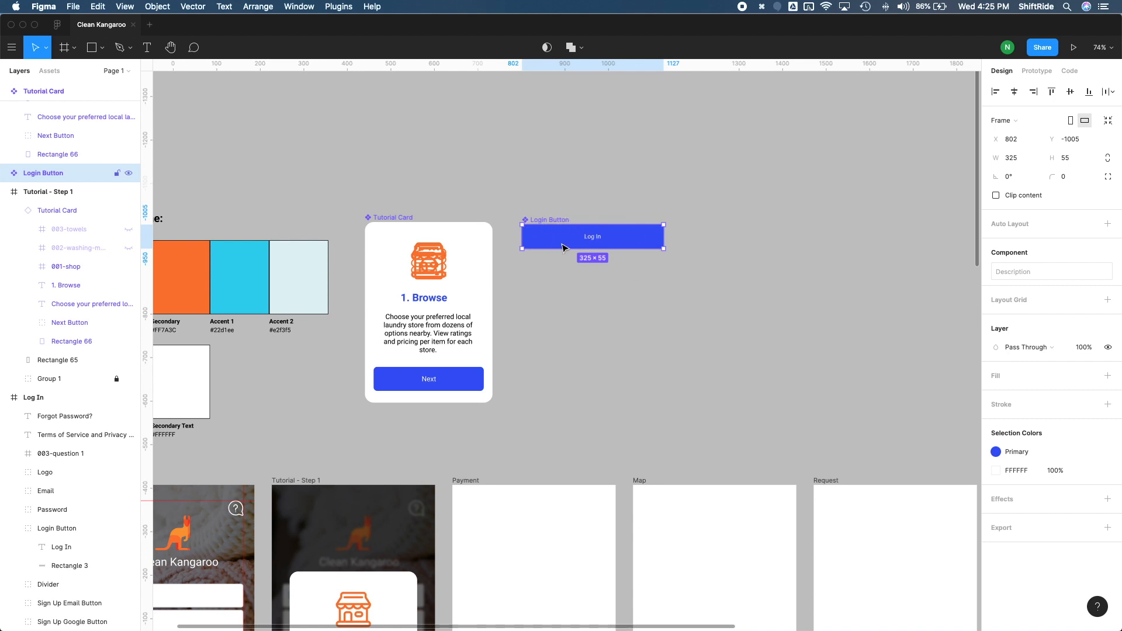
{"action": "double_click", "coordinate": [37, 173]}
{"action": "double_click", "coordinate": [35, 173]}
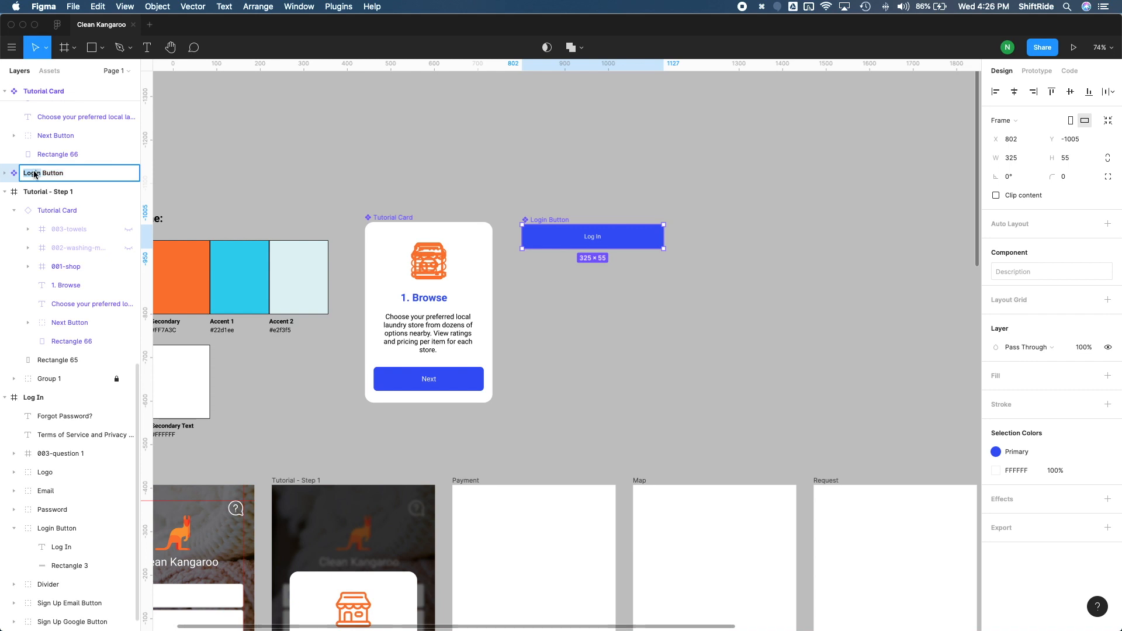
{"action": "key", "text": "BackSpace"}
{"action": "key", "text": "Return"}
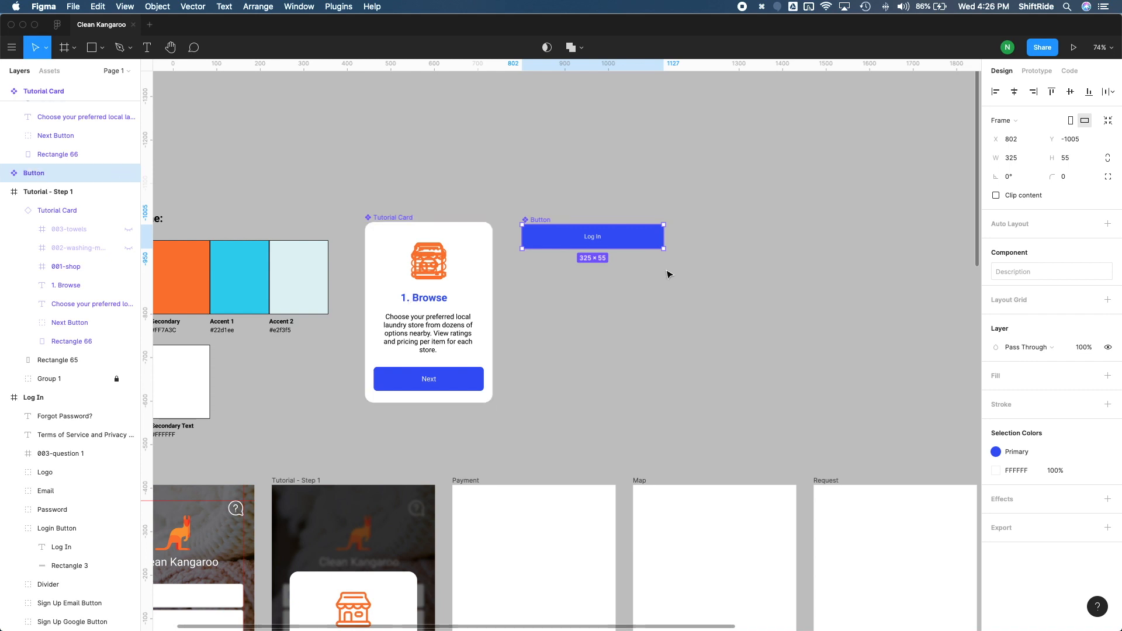
- Select the Button component and copy it
{"action": "scroll", "coordinate": [659, 276], "scroll_direction": "left", "scroll_amount": 1}
{"action": "left_click", "coordinate": [687, 271]}
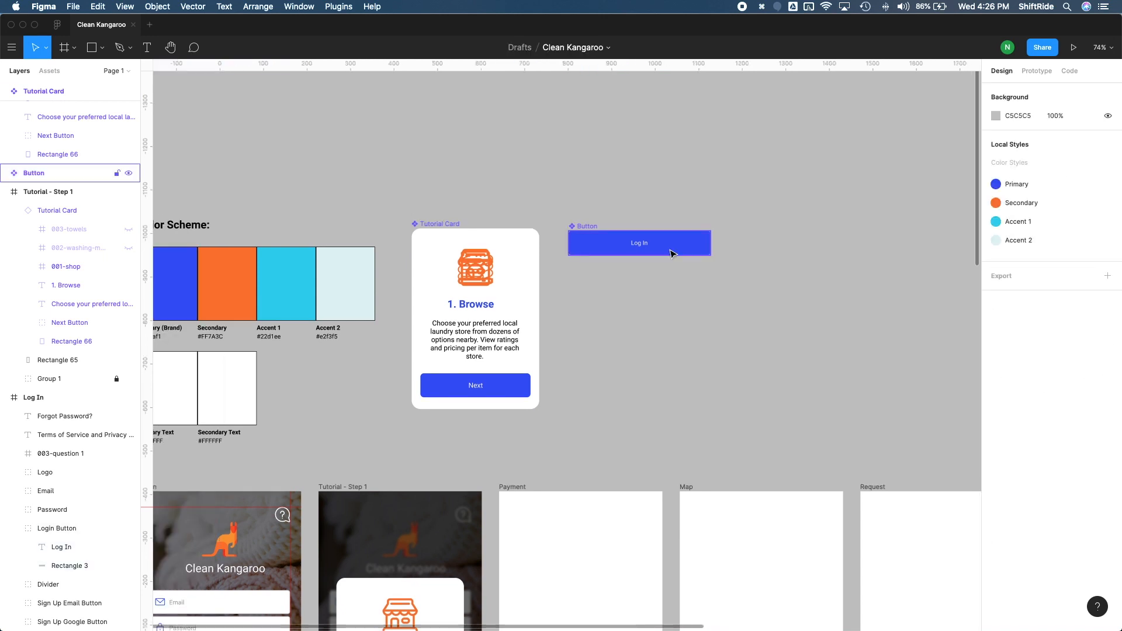
{"action": "left_click", "coordinate": [672, 251]}
{"action": "key", "text": "super+c"}
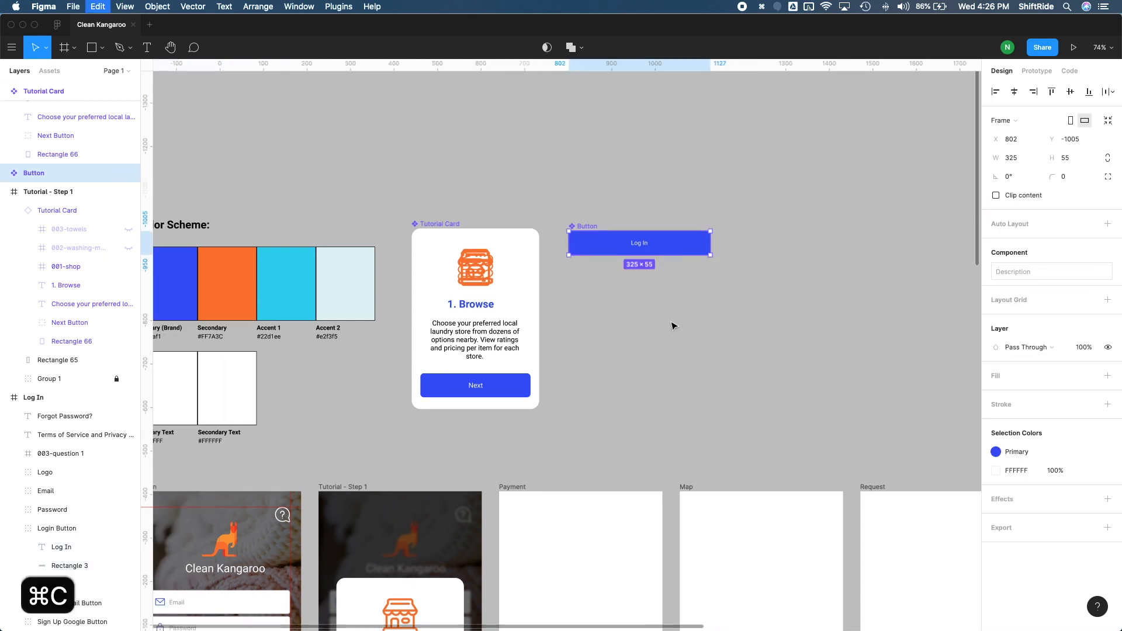
- Paste a Button instance into the Log In frame, aligned over the existing login button
{"action": "scroll", "coordinate": [672, 325], "scroll_direction": "down", "scroll_amount": 5}
{"action": "scroll", "coordinate": [672, 326], "scroll_direction": "left", "scroll_amount": 4}
{"action": "scroll", "coordinate": [674, 326], "scroll_direction": "down", "scroll_amount": 2}
{"action": "scroll", "coordinate": [674, 326], "scroll_direction": "left", "scroll_amount": 2}
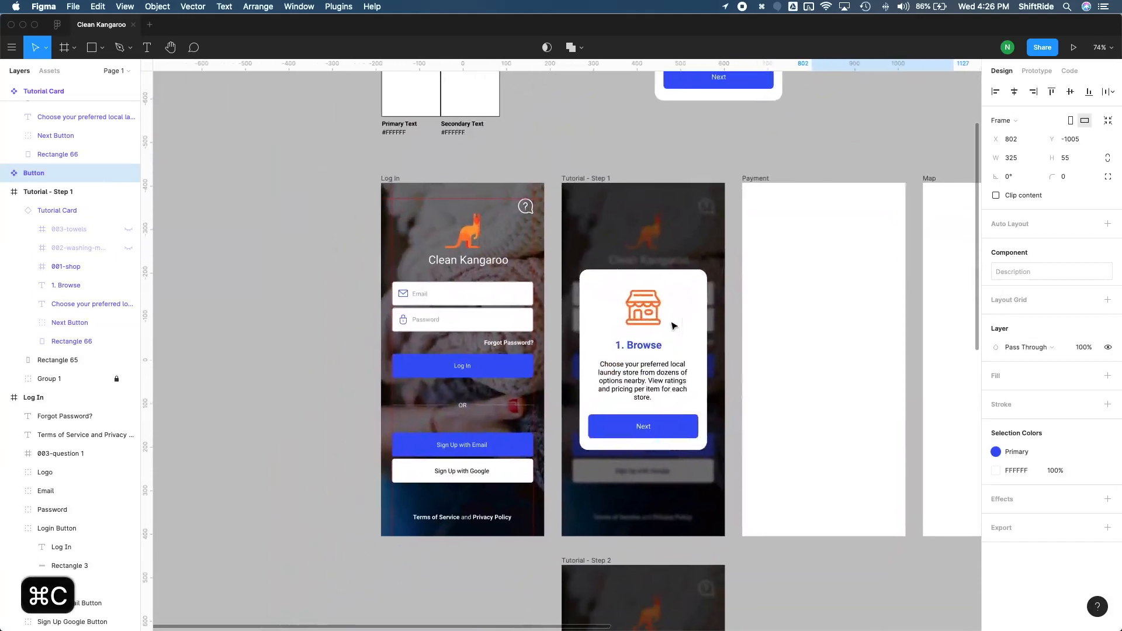
{"action": "left_click", "coordinate": [402, 180]}
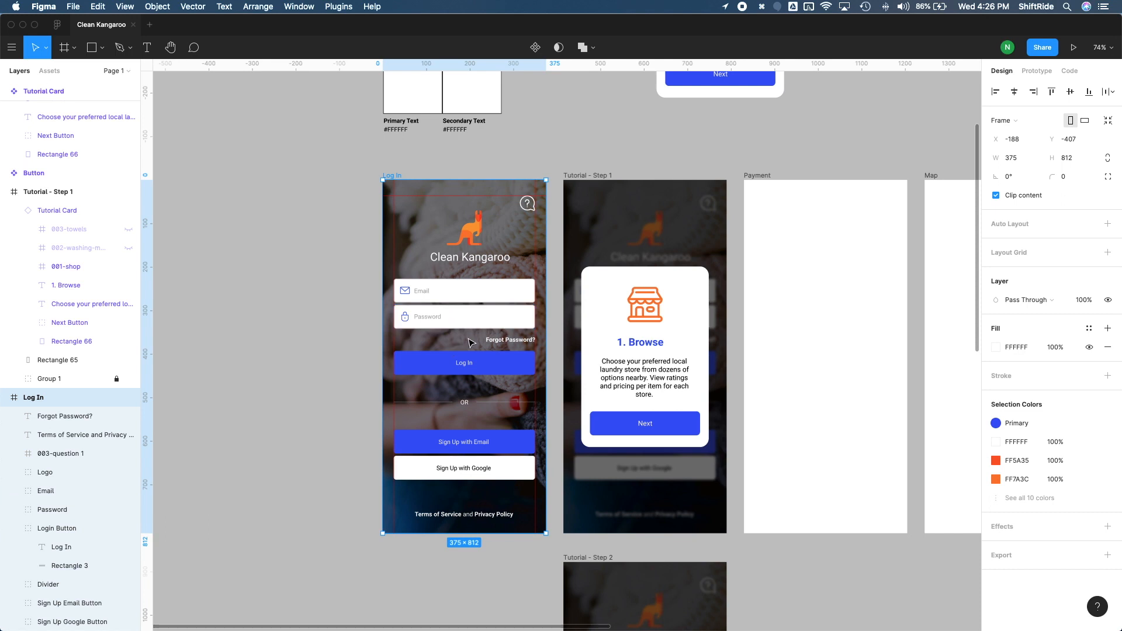
{"action": "key", "text": "super+v"}
{"action": "mouse_move", "coordinate": [480, 359]}
{"action": "left_mouse_down"}
{"action": "mouse_move", "coordinate": [482, 394]}
{"action": "mouse_move", "coordinate": [484, 365]}
{"action": "left_mouse_up"}
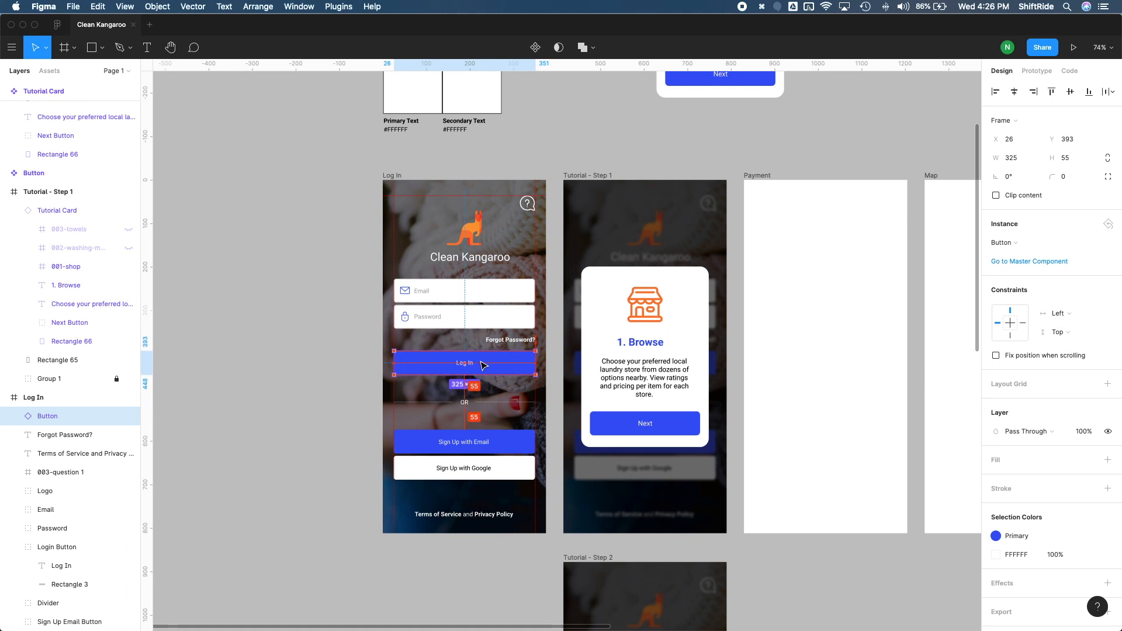
- Delete the original Login Button group from the Log In frame
{"action": "scroll", "coordinate": [76, 468], "scroll_direction": "down", "scroll_amount": 2}
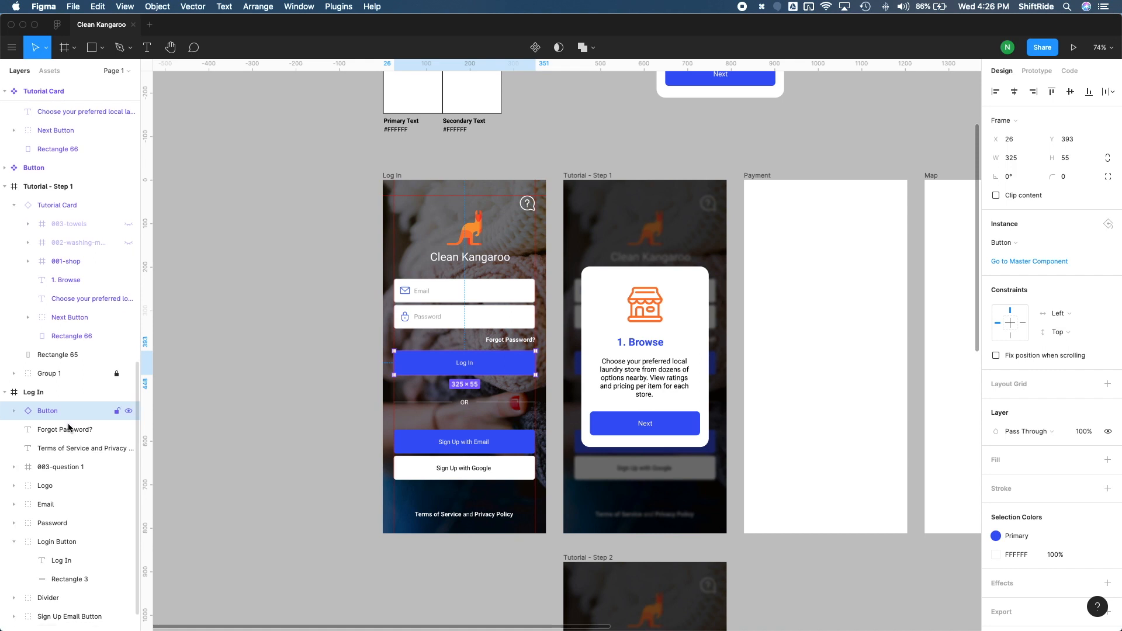
{"action": "left_click", "coordinate": [63, 510]}
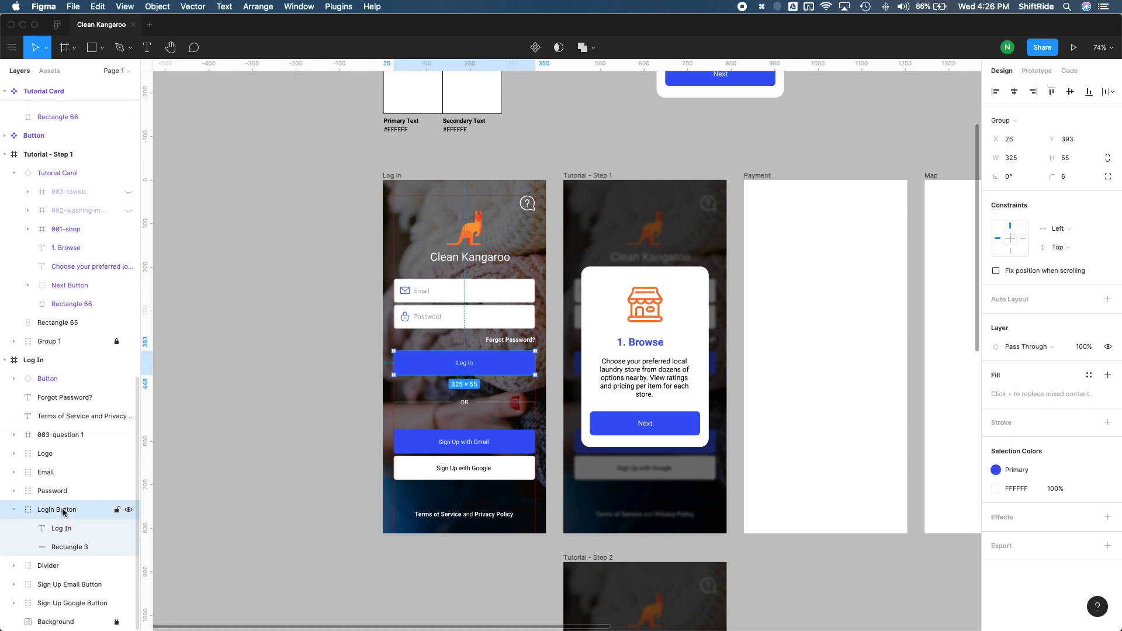
{"action": "key", "text": "Delete"}
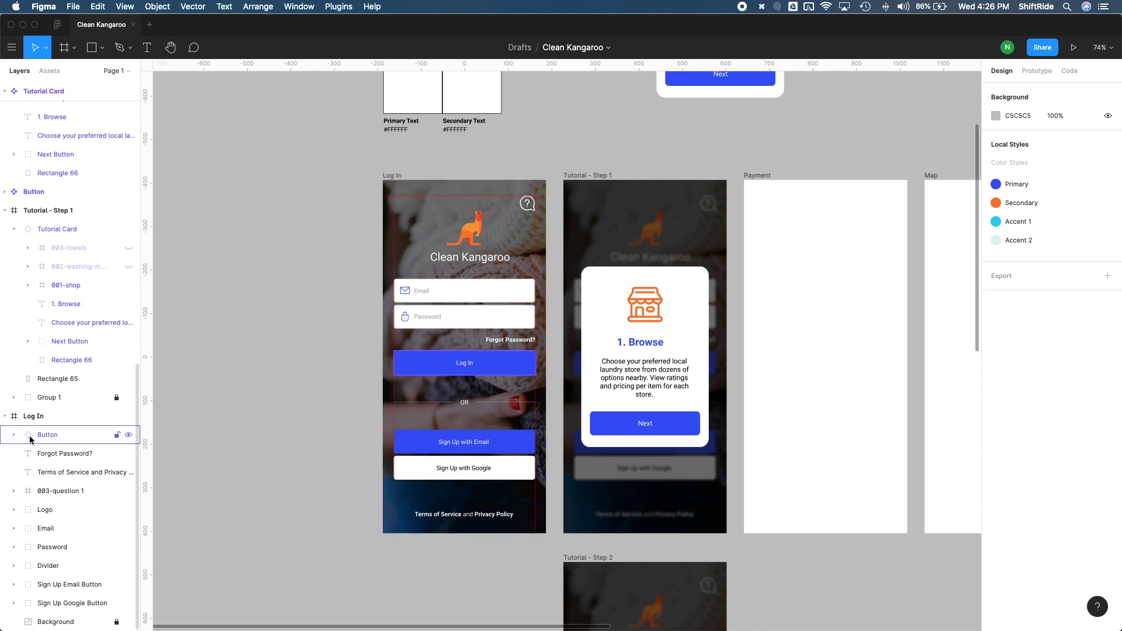
- Reorder the Log In frame's layers, moving Button, Forgot Password? and Terms of Service lower in the stack
{"action": "left_click_drag", "start_coordinate": [39, 439], "coordinate": [46, 554]}
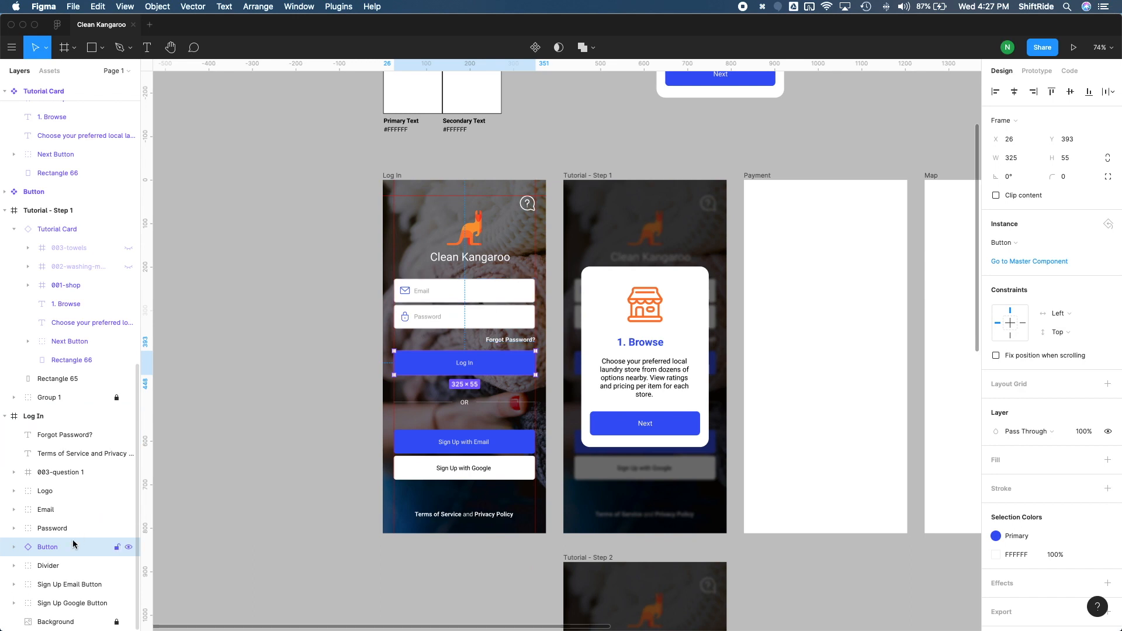
{"action": "left_click", "coordinate": [64, 436]}
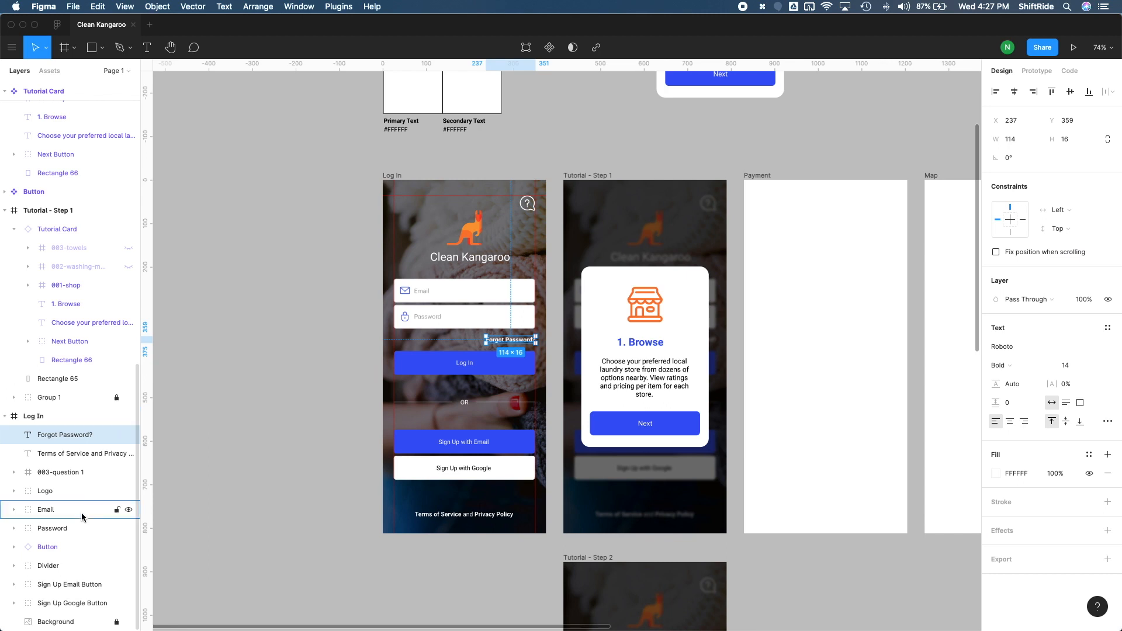
{"action": "left_click_drag", "start_coordinate": [79, 532], "coordinate": [80, 538]}
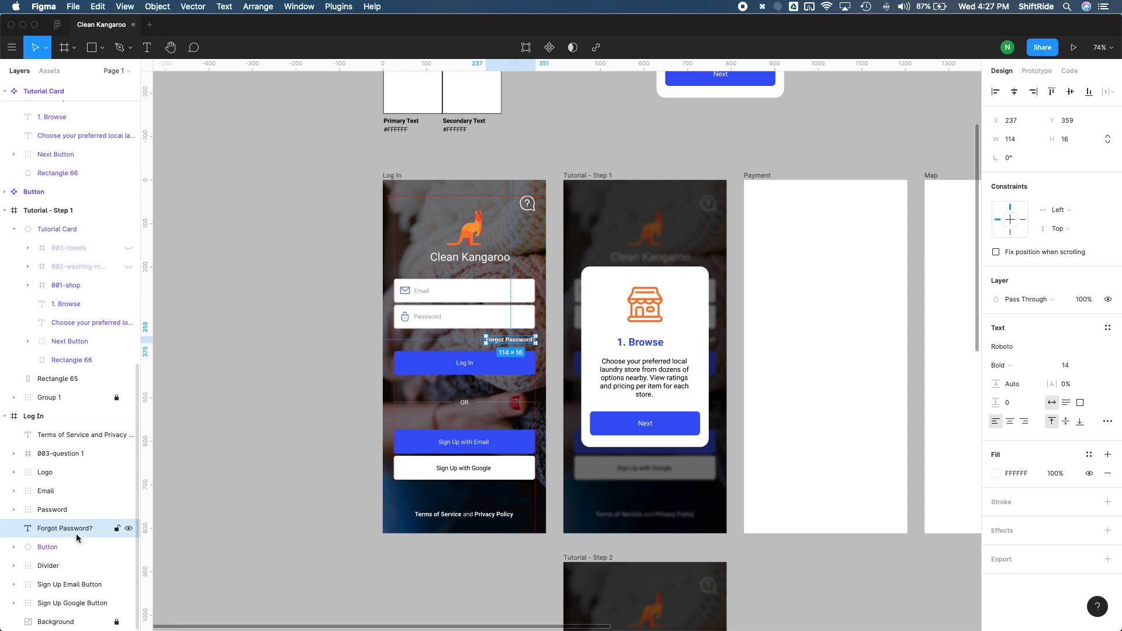
{"action": "left_click", "coordinate": [59, 441]}
{"action": "left_click_drag", "start_coordinate": [59, 440], "coordinate": [73, 612]}
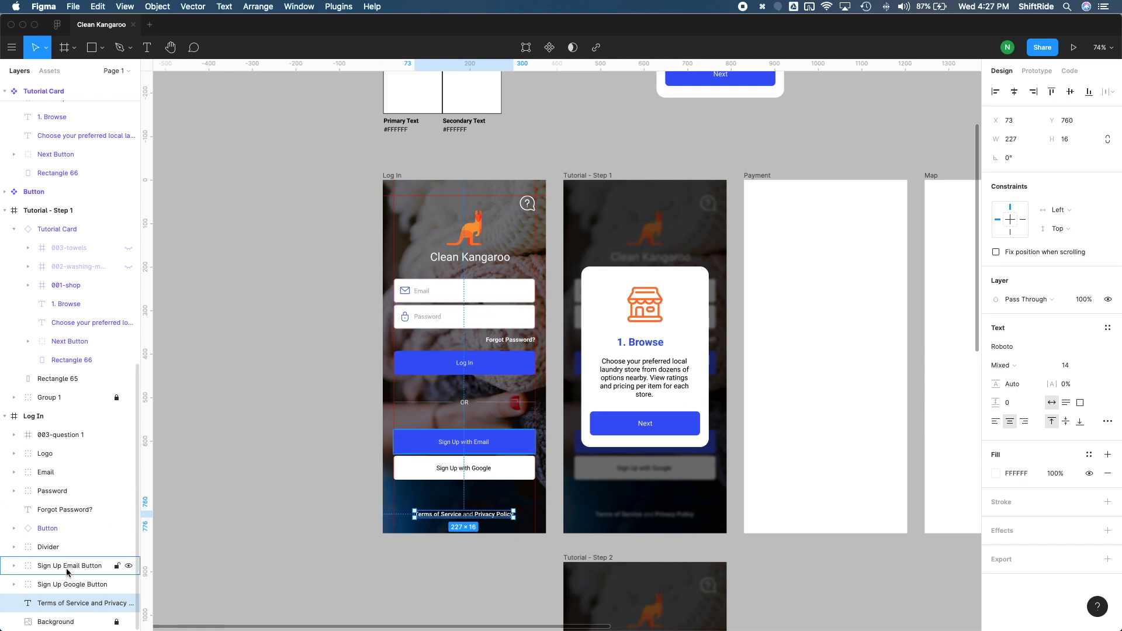
- Duplicate the Button instance just below the Log In button
{"action": "left_click", "coordinate": [506, 367]}
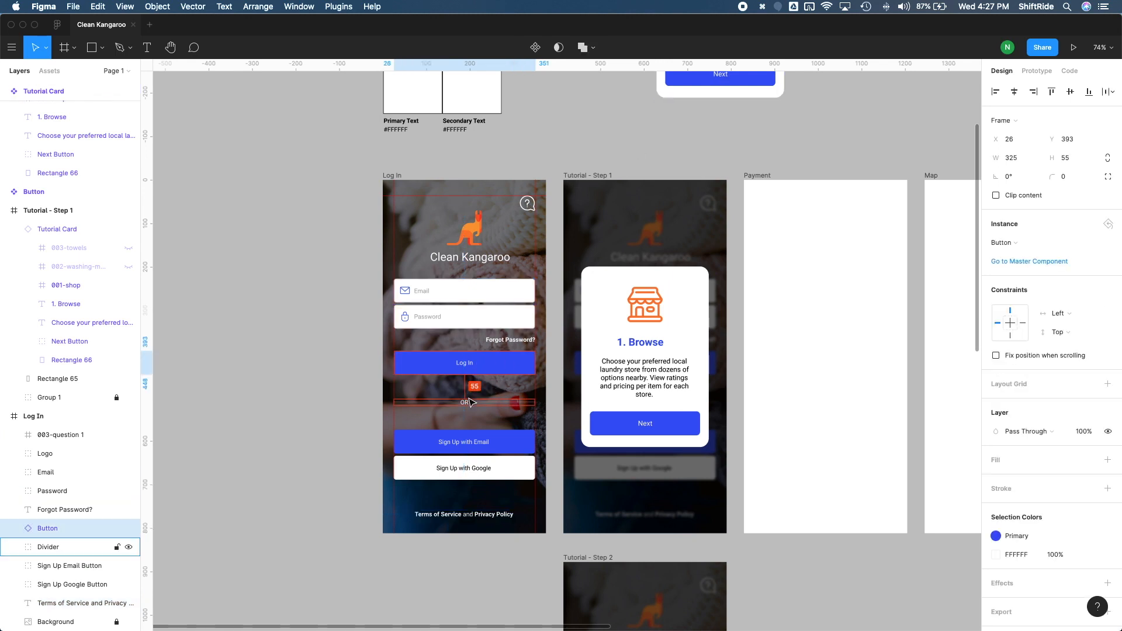
{"action": "scroll", "coordinate": [468, 385], "scroll_direction": "up", "scroll_amount": 2}
{"action": "scroll", "coordinate": [468, 398], "scroll_direction": "up", "scroll_amount": 2}
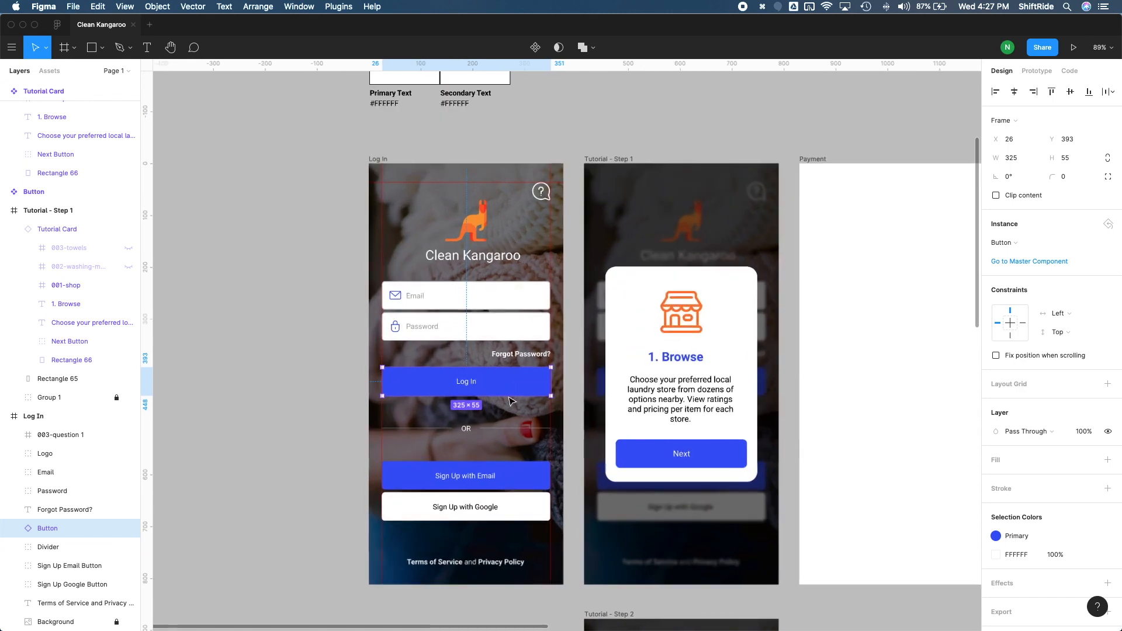
{"action": "scroll", "coordinate": [499, 370], "scroll_direction": "up", "scroll_amount": 2}
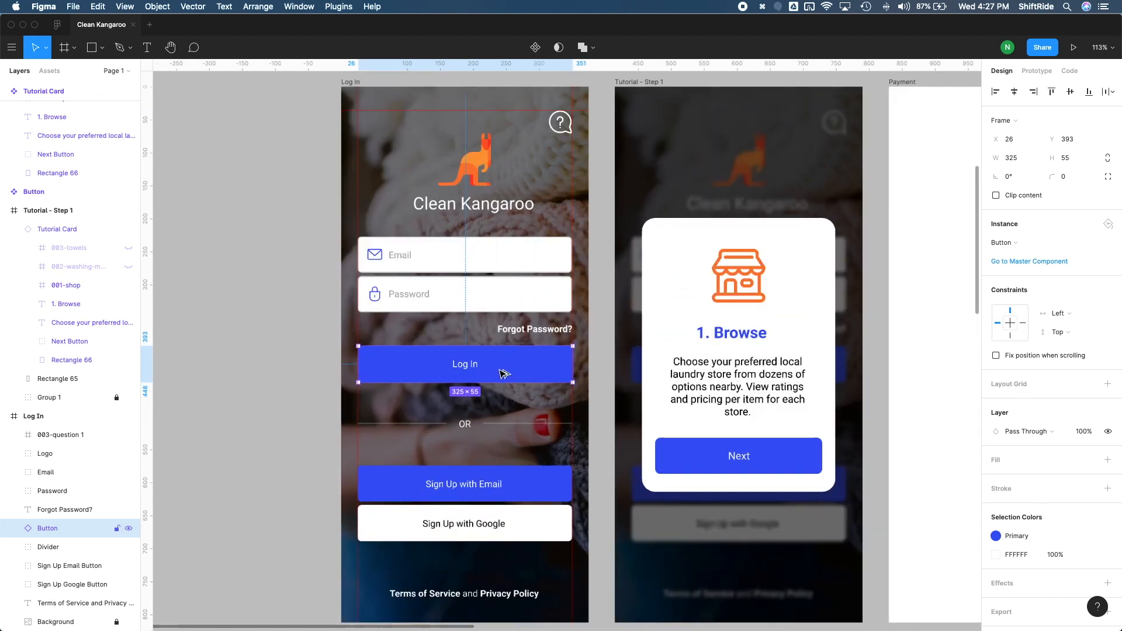
{"action": "left_click_drag", "start_coordinate": [504, 373], "coordinate": [501, 429]}
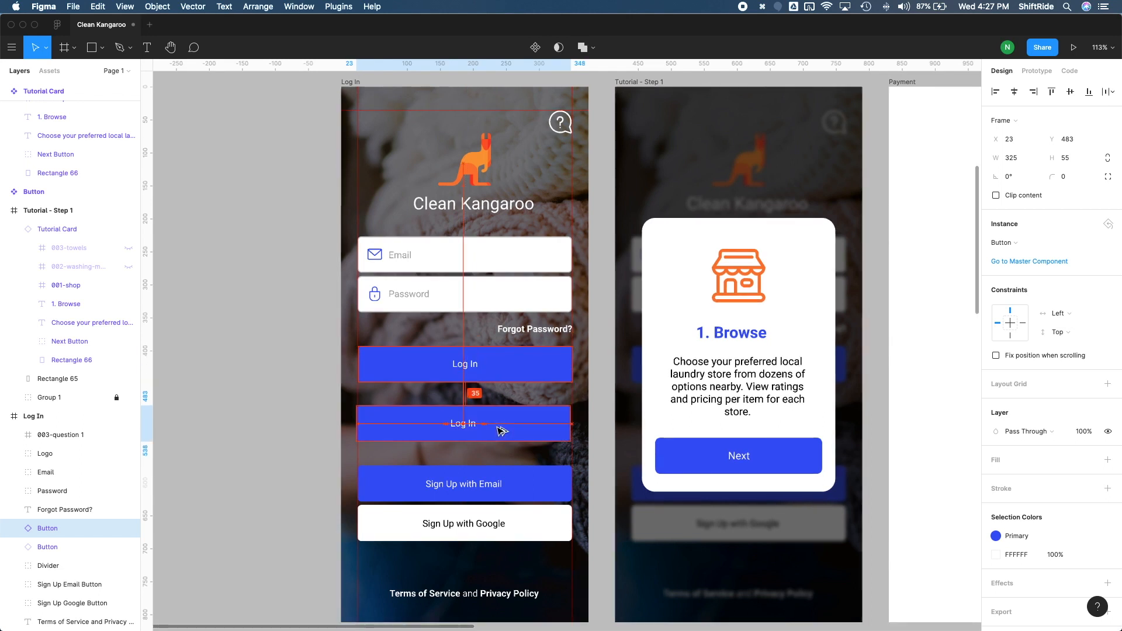
- Change the duplicated button's label to Sign Up with Email
{"action": "double_click", "coordinate": [461, 426]}
{"action": "key", "text": "Return"}
{"action": "type", "text": "Sign"}
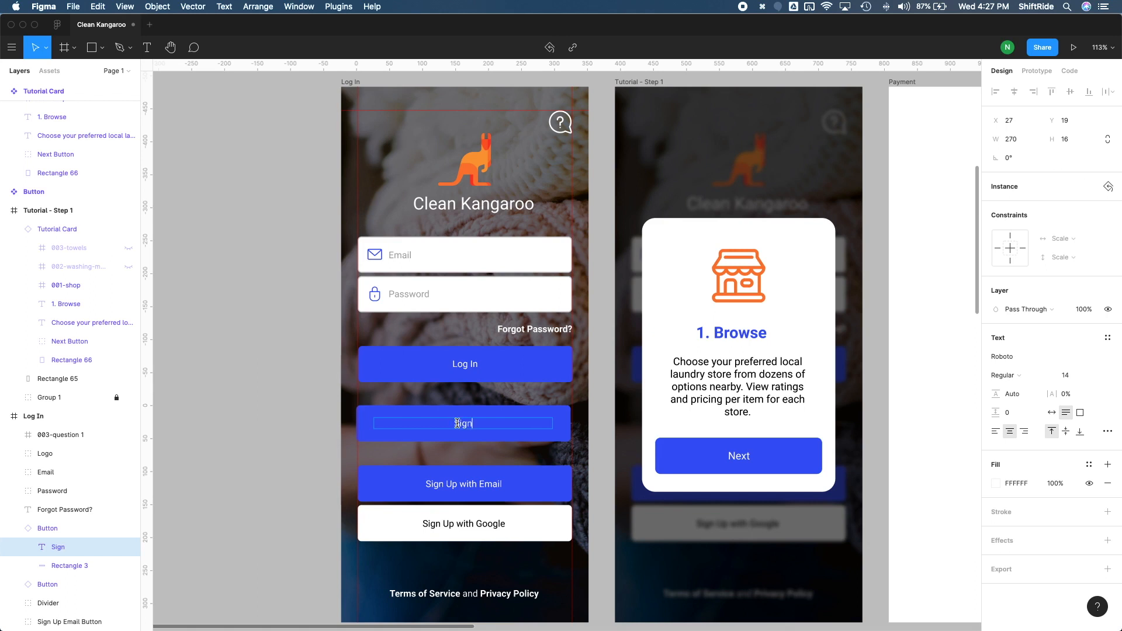
{"action": "type", "text": " Up with Email"}
{"action": "key", "text": "Escape"}
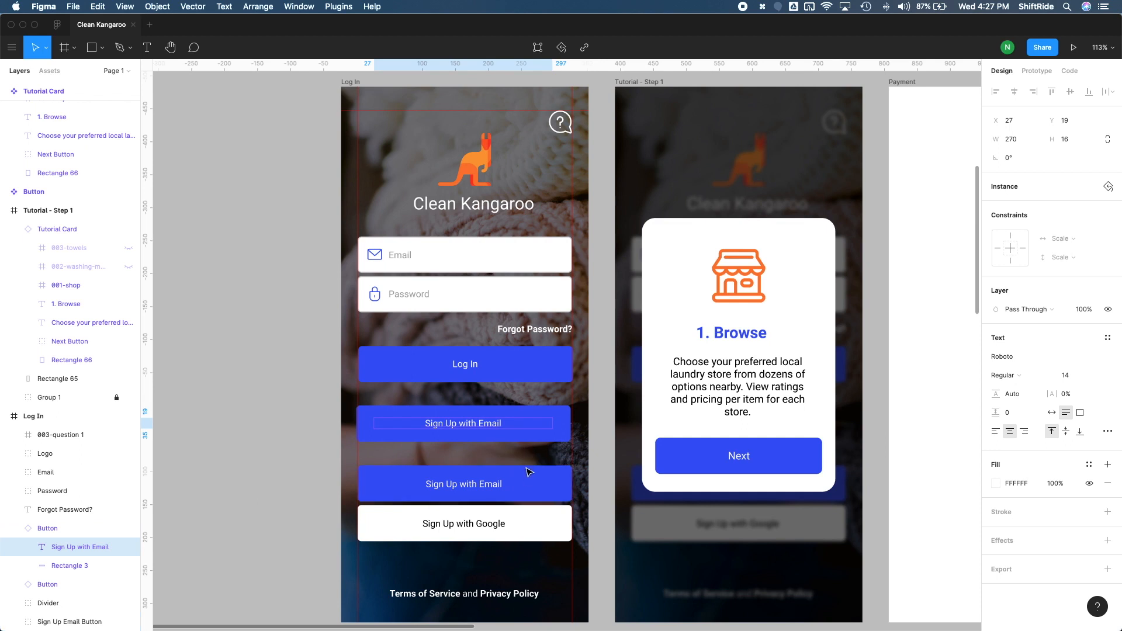
- Move the new button onto the Sign Up with Email button's position and nudge it into alignment
{"action": "left_click_drag", "start_coordinate": [529, 440], "coordinate": [531, 501]}
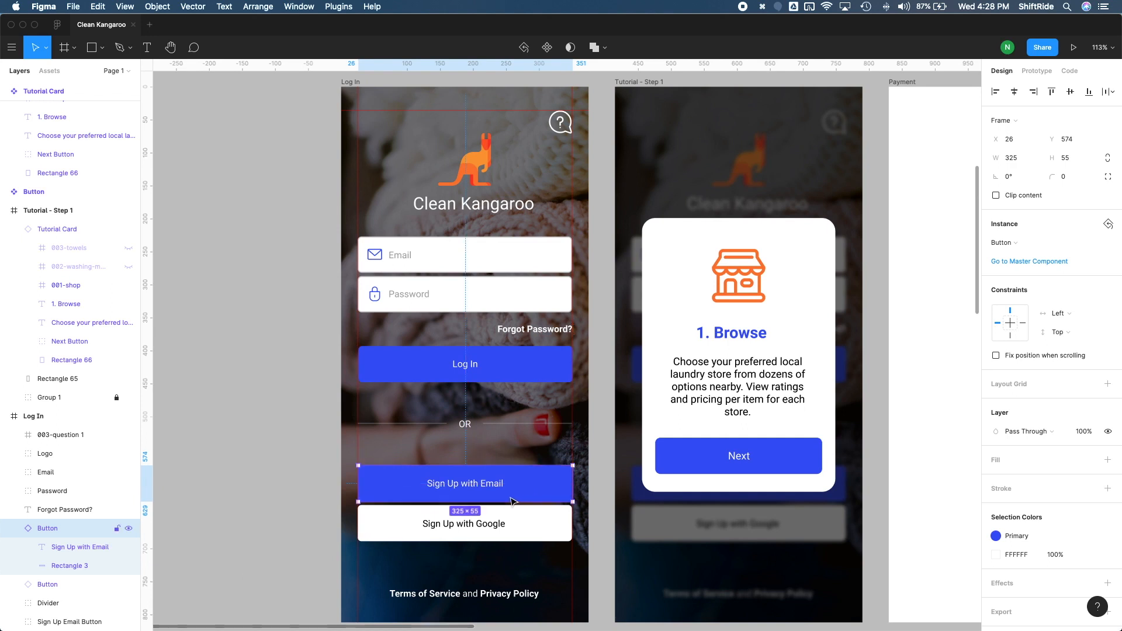
{"action": "left_click_drag", "start_coordinate": [385, 486], "coordinate": [384, 486]}
{"action": "key", "text": "Left"}
{"action": "key", "text": "Right"}
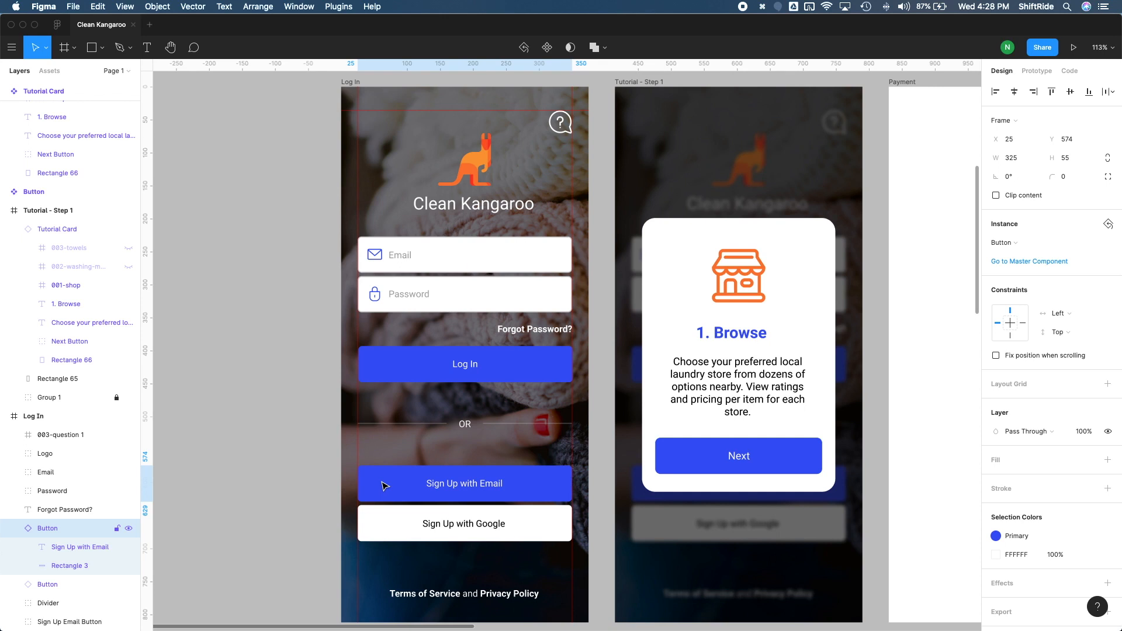
- Delete the old Sign Up Email Button layer
{"action": "scroll", "coordinate": [47, 485], "scroll_direction": "down", "scroll_amount": 2}
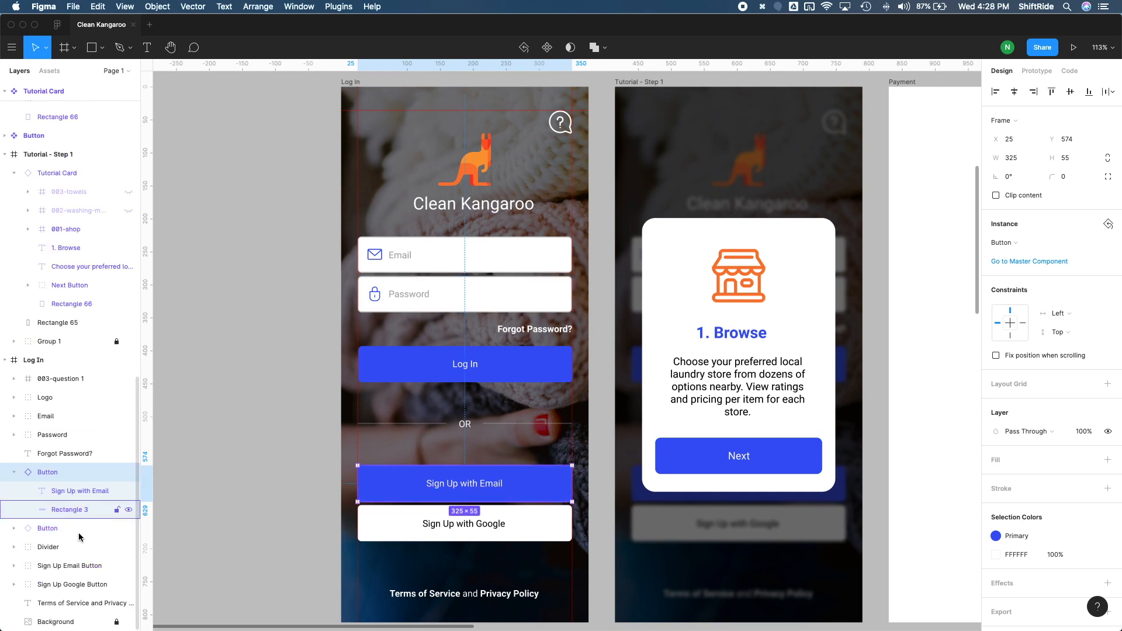
{"action": "left_click", "coordinate": [67, 566]}
{"action": "key", "text": "Delete"}
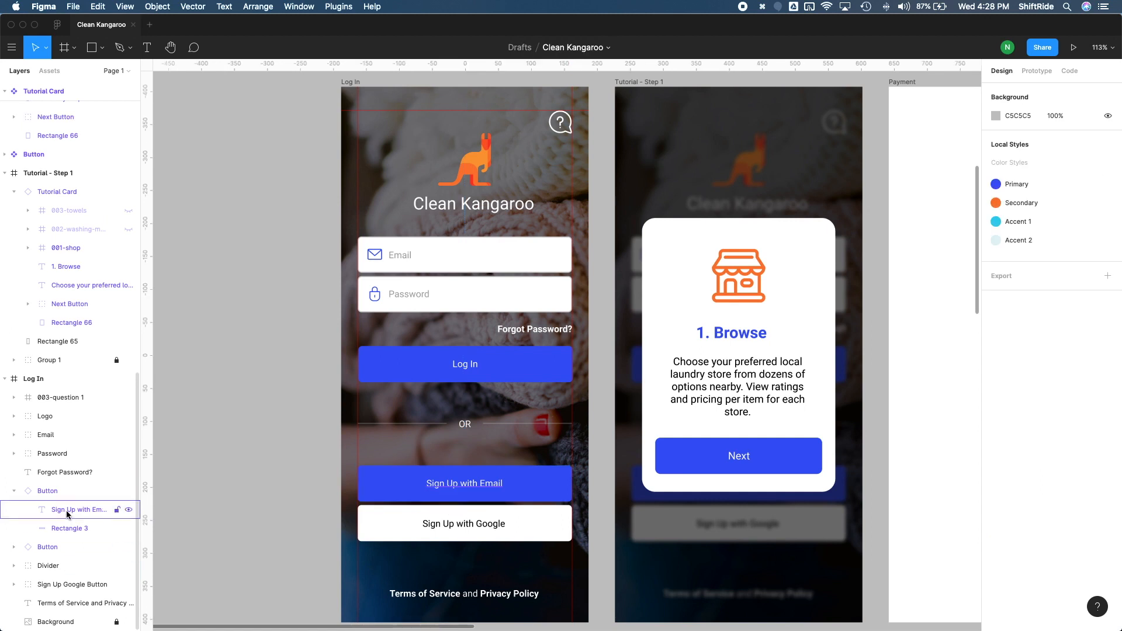
- Move the Sign Up with Email instance below the Divider in the layer stack
{"action": "left_click", "coordinate": [15, 492]}
{"action": "left_click", "coordinate": [46, 532]}
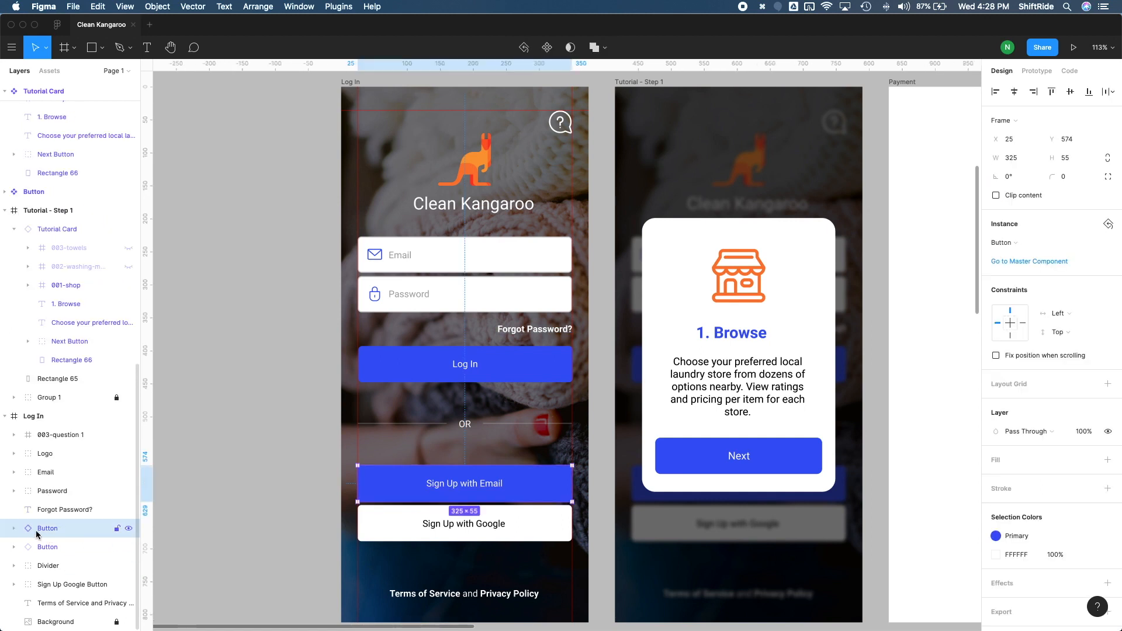
{"action": "left_click_drag", "start_coordinate": [41, 533], "coordinate": [49, 580]}
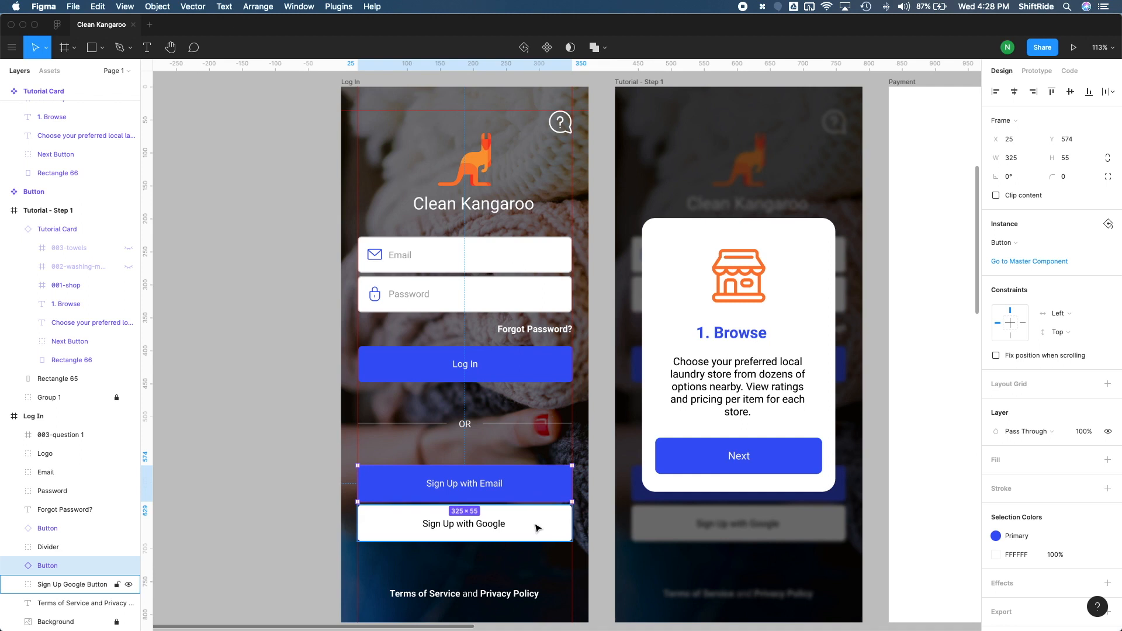
- Duplicate the Sign Up with Email button and move the copy onto the Google sign-up button's position
{"action": "key", "text": "super+d"}
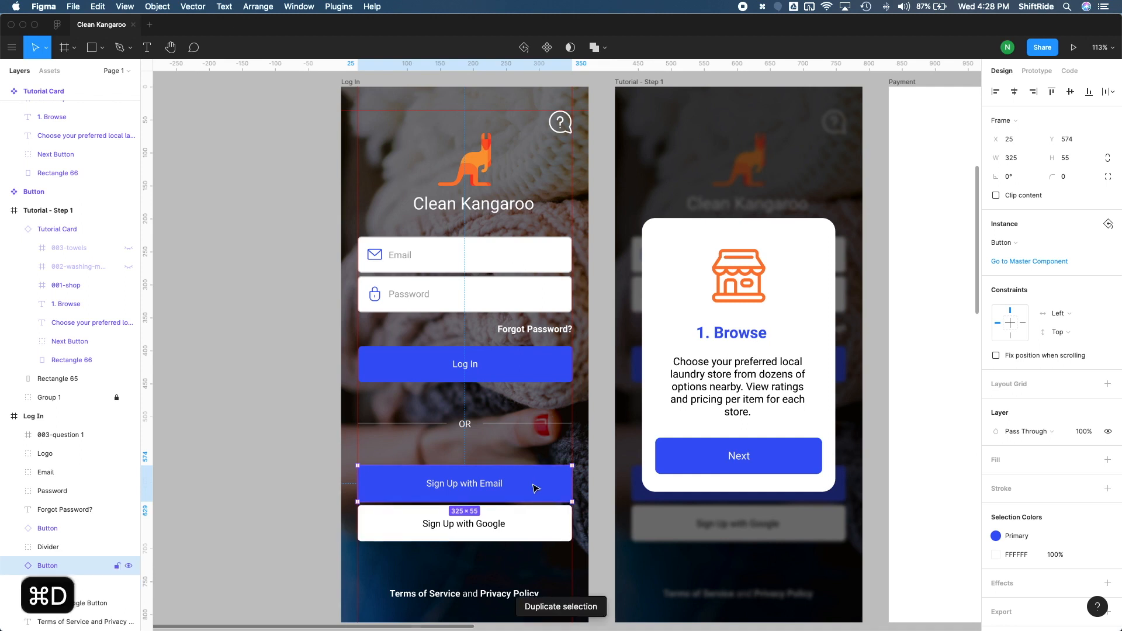
{"action": "scroll", "coordinate": [534, 483], "scroll_direction": "down", "scroll_amount": 3}
{"action": "left_click_drag", "start_coordinate": [558, 376], "coordinate": [558, 415]}
- Change the new button's label to Sign In with Google
{"action": "double_click", "coordinate": [522, 418]}
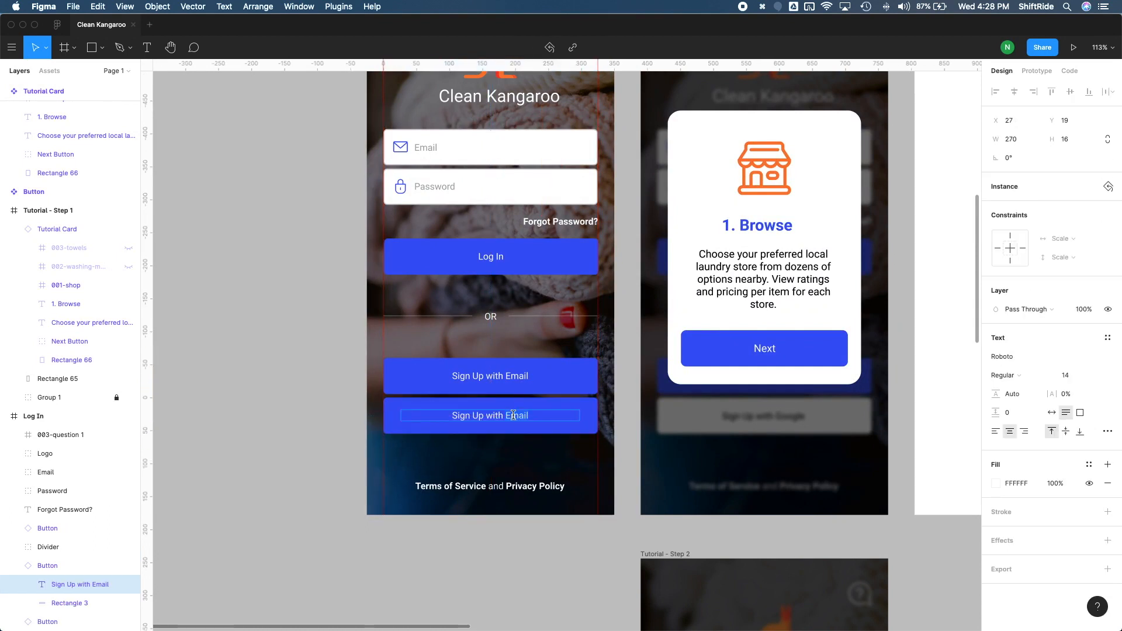
{"action": "double_click", "coordinate": [498, 412]}
{"action": "type", "text": "Sign In WITH"}
{"action": "key", "text": "BackSpace"}
{"action": "key", "text": "BackSpace"}
{"action": "key", "text": "BackSpace"}
{"action": "key", "text": "BackSpace"}
{"action": "key", "text": "BackSpace"}
{"action": "type", "text": "with Google"}
{"action": "key", "text": "Escape"}
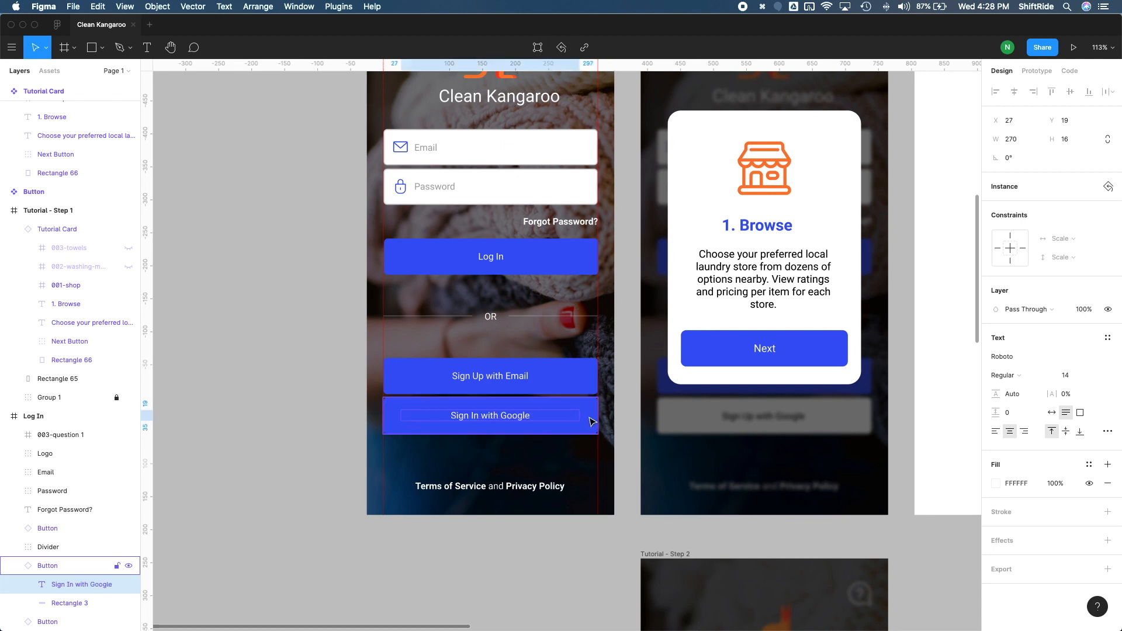
- Detach the Primary color style from the Google button and set its fill color to FFFFFF
{"action": "left_click", "coordinate": [591, 420]}
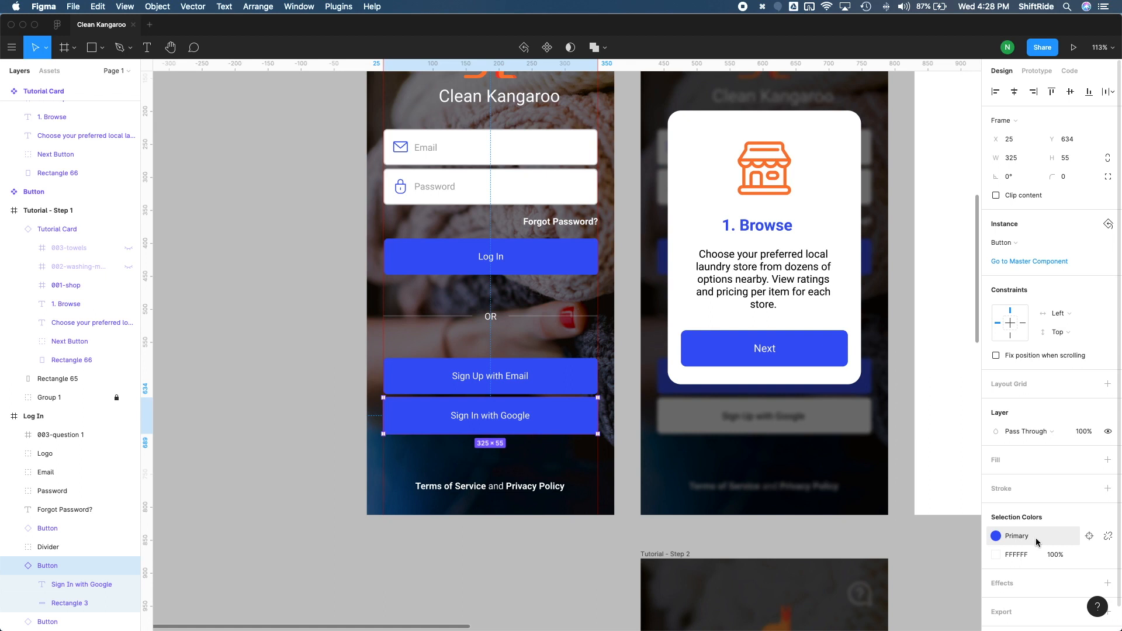
{"action": "left_click", "coordinate": [1108, 537]}
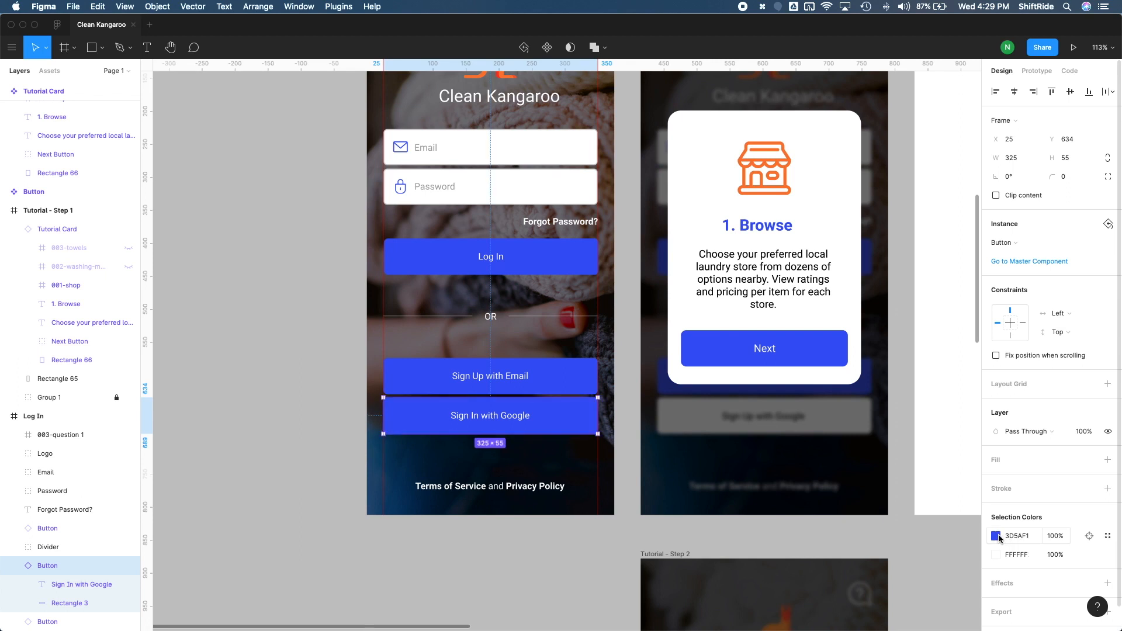
{"action": "left_click", "coordinate": [996, 537]}
{"action": "type", "text": "fff"}
{"action": "key", "text": "Return"}
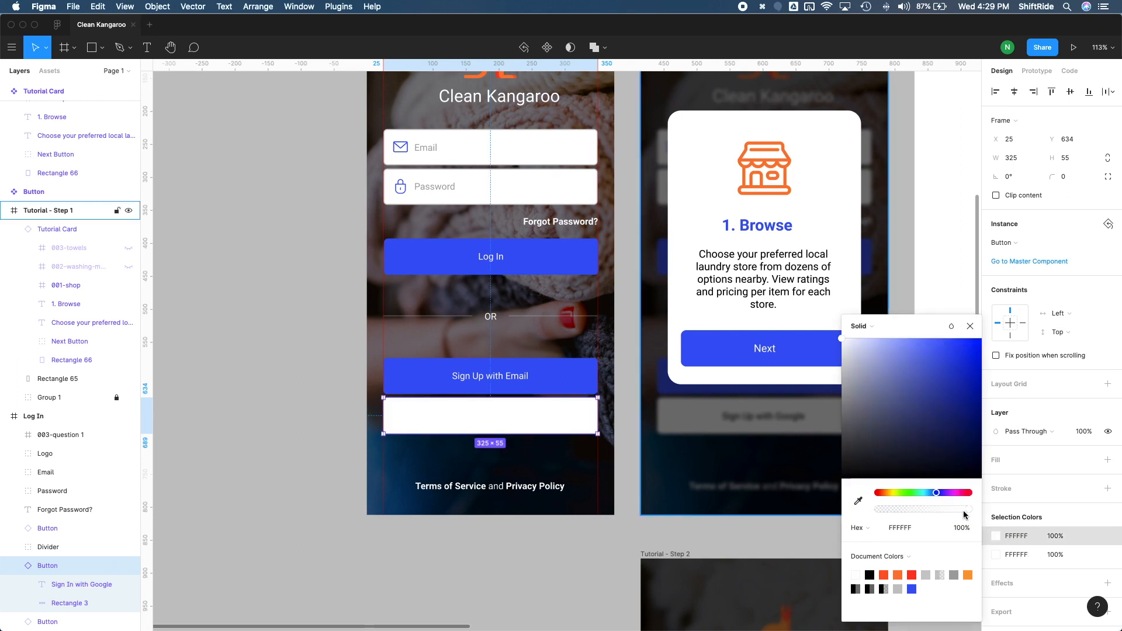
- Set the Google button's label text color to 000000
{"action": "left_click", "coordinate": [996, 558]}
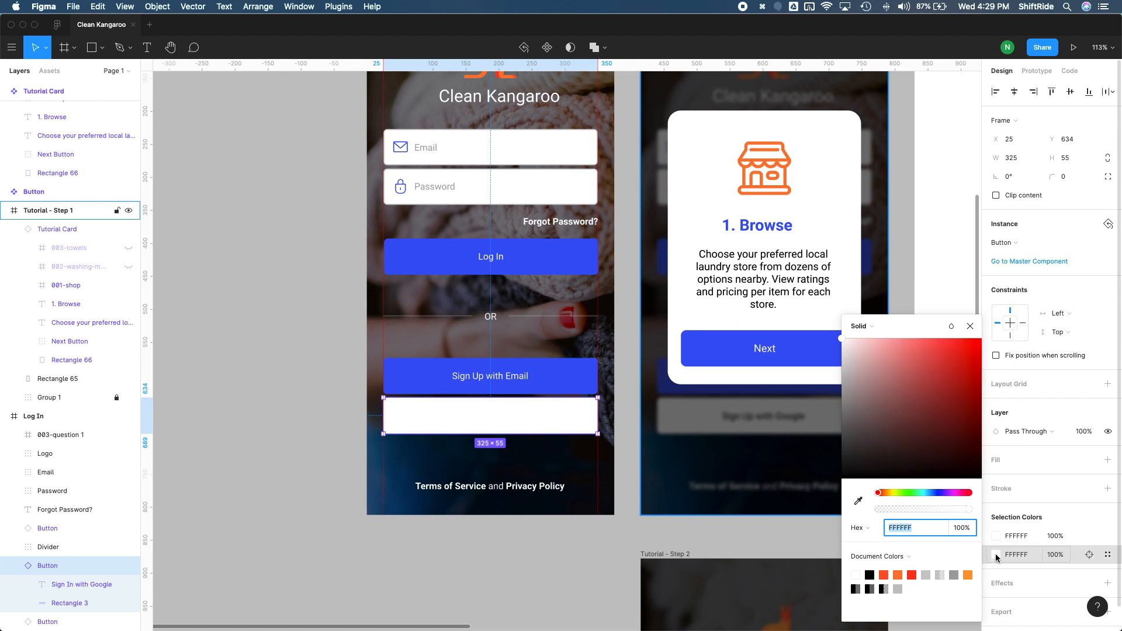
{"action": "left_click_drag", "start_coordinate": [866, 427], "coordinate": [821, 490]}
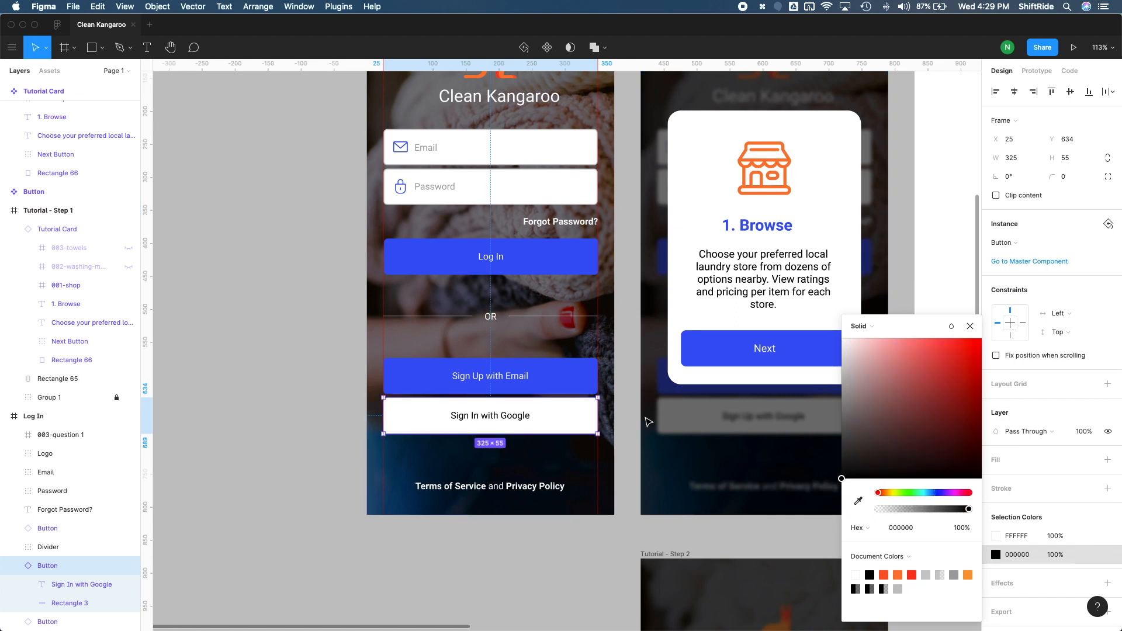
{"action": "left_click", "coordinate": [633, 444]}
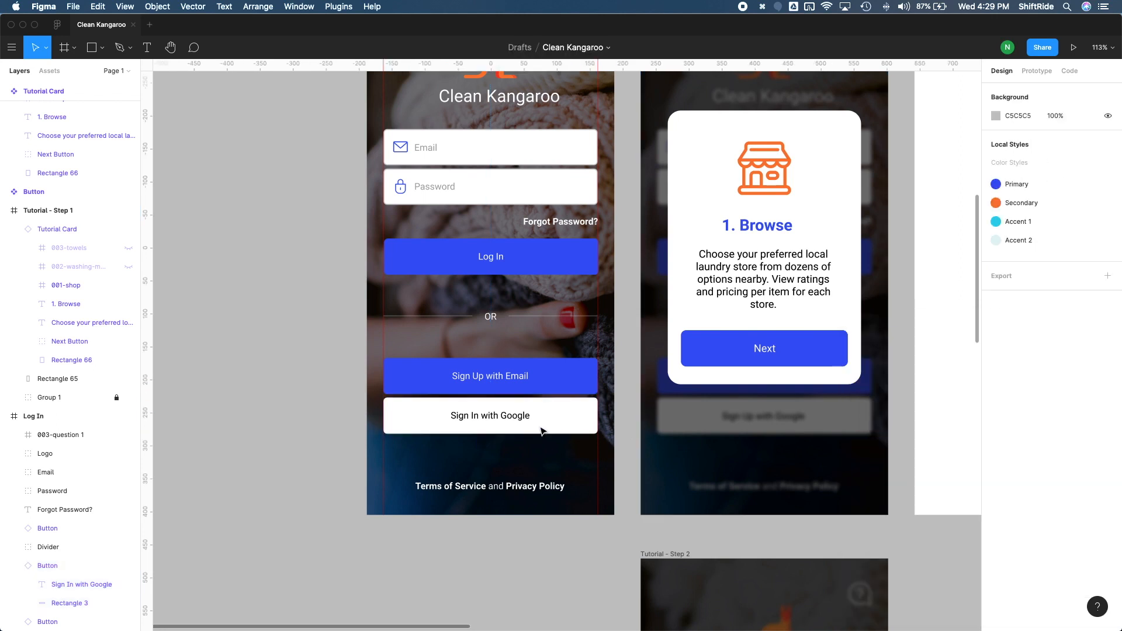
- Delete the original Sign Up Google Button layer from the Log In frame
{"action": "left_click", "coordinate": [85, 563]}
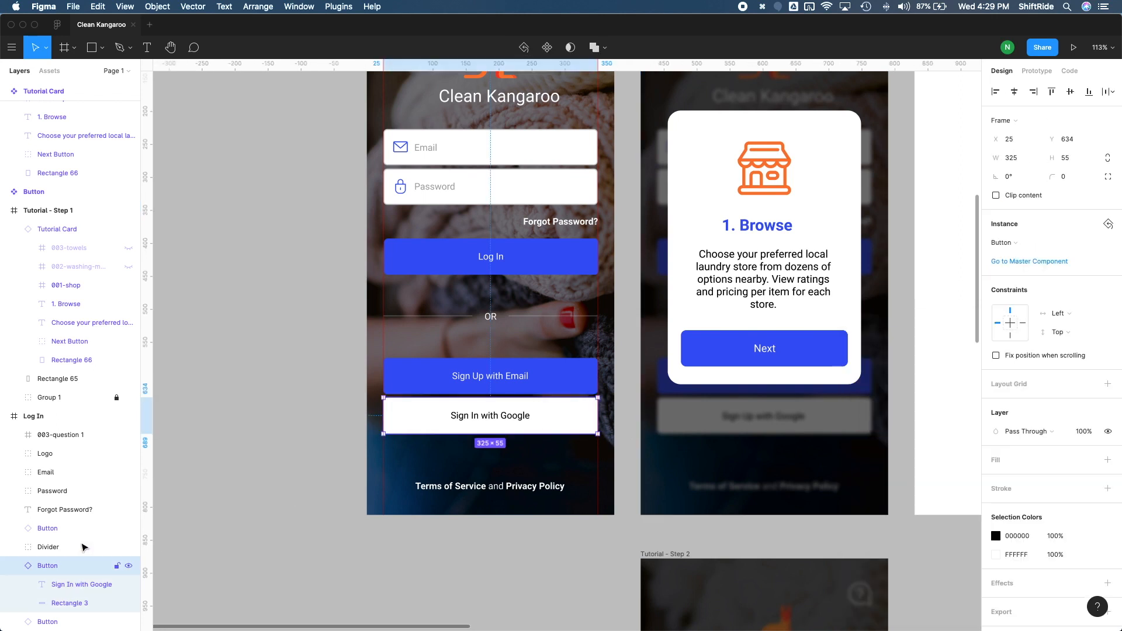
{"action": "scroll", "coordinate": [71, 554], "scroll_direction": "down", "scroll_amount": 3}
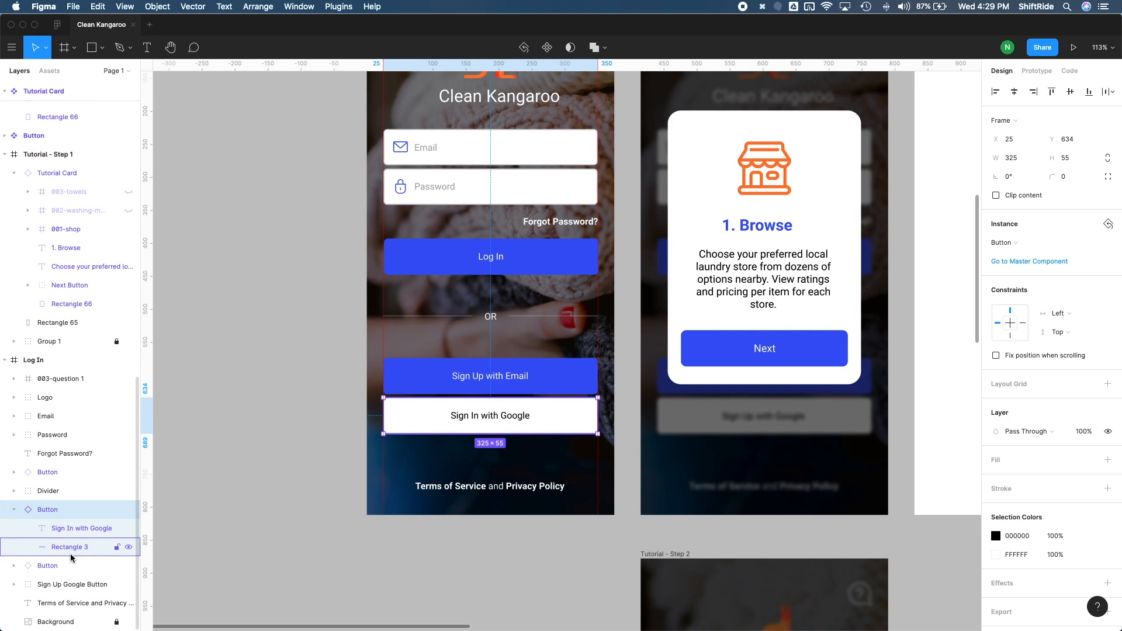
{"action": "left_click", "coordinate": [71, 587]}
{"action": "key", "text": "Delete"}
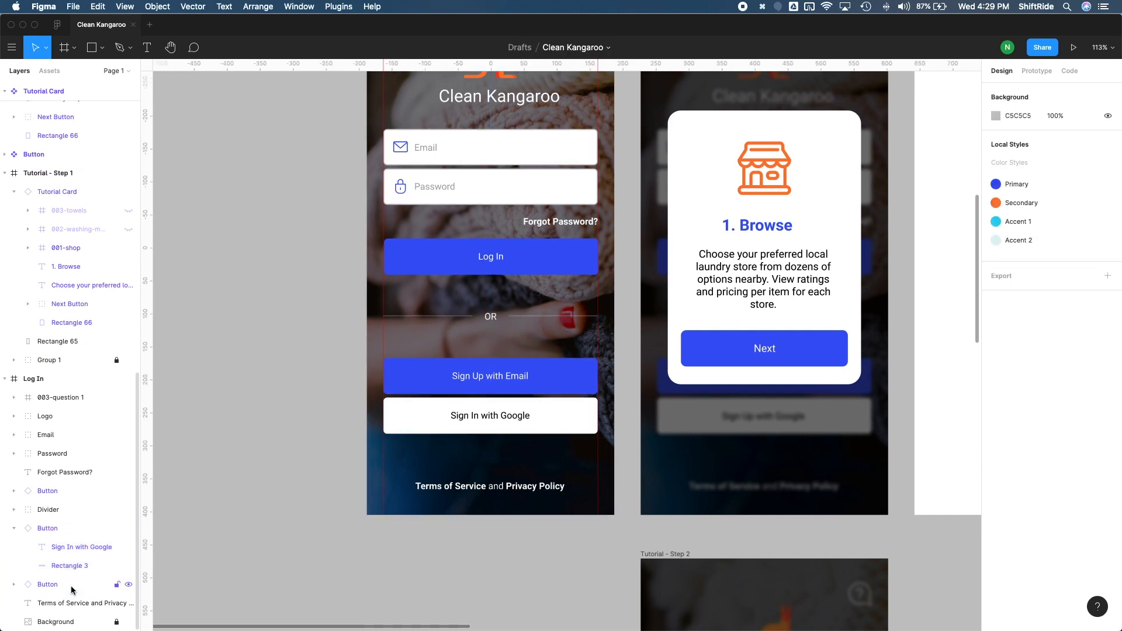
- Collapse the new Google button layer and move it below the Sign Up with Email instance in the layer stack
{"action": "left_click", "coordinate": [17, 533]}
{"action": "left_click", "coordinate": [15, 529]}
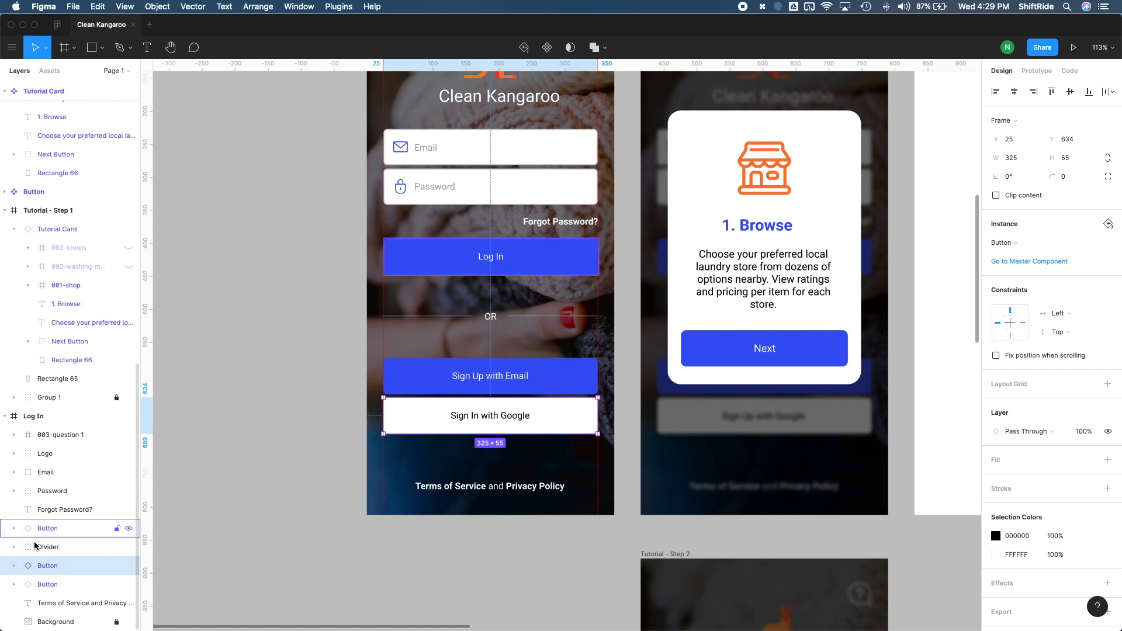
{"action": "left_click_drag", "start_coordinate": [33, 567], "coordinate": [51, 578]}
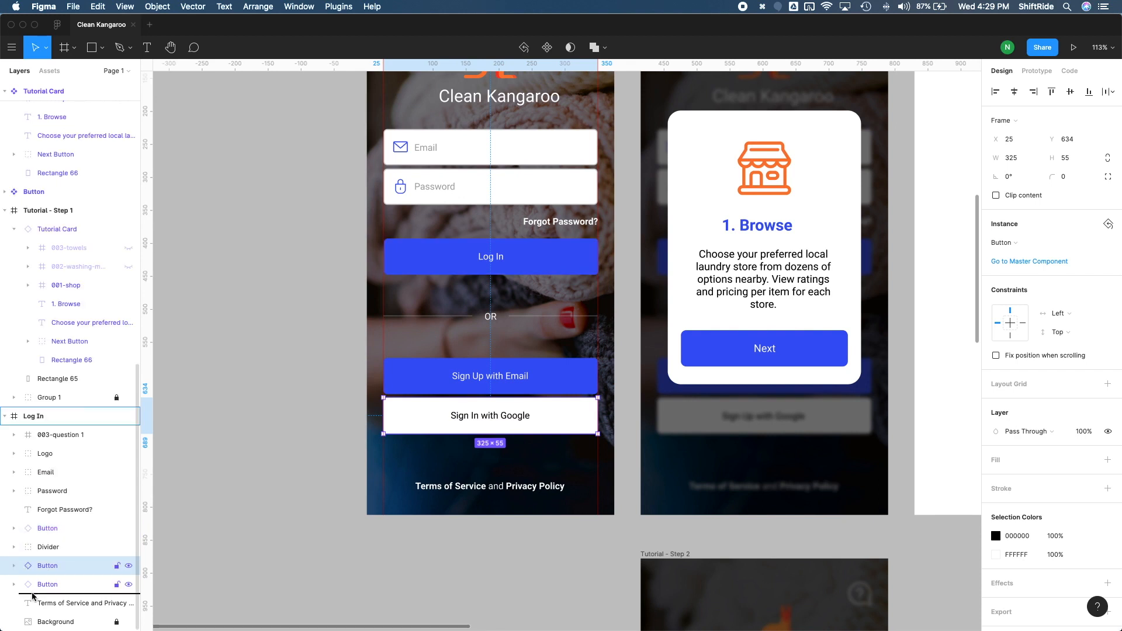
{"action": "left_click_drag", "start_coordinate": [32, 596], "coordinate": [33, 595]}
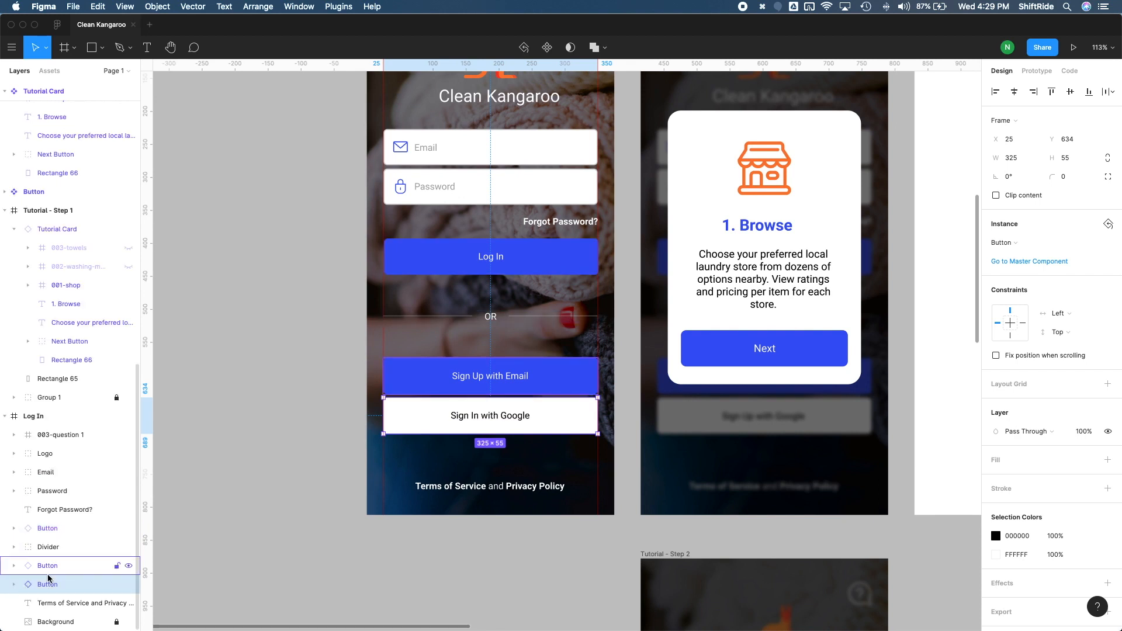
{"action": "left_click", "coordinate": [285, 466]}
- Make the master Button component's label text bold
{"action": "scroll", "coordinate": [576, 366], "scroll_direction": "down", "scroll_amount": 2}
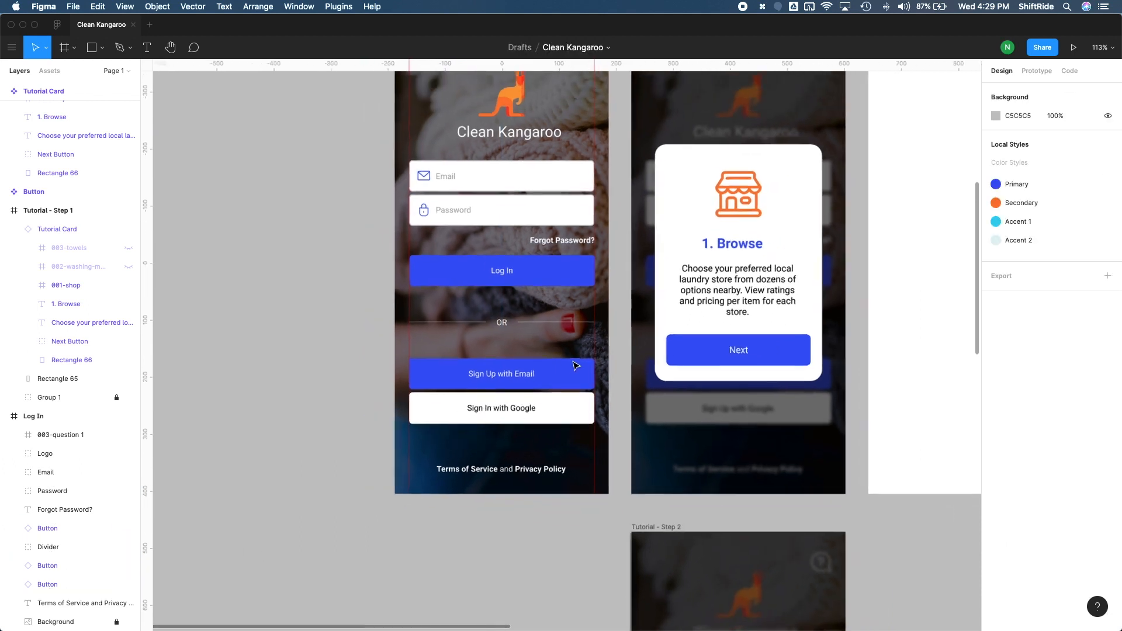
{"action": "scroll", "coordinate": [576, 366], "scroll_direction": "down", "scroll_amount": 3}
{"action": "scroll", "coordinate": [571, 419], "scroll_direction": "up", "scroll_amount": 5}
{"action": "scroll", "coordinate": [572, 419], "scroll_direction": "up", "scroll_amount": 5}
{"action": "scroll", "coordinate": [571, 419], "scroll_direction": "right", "scroll_amount": 5}
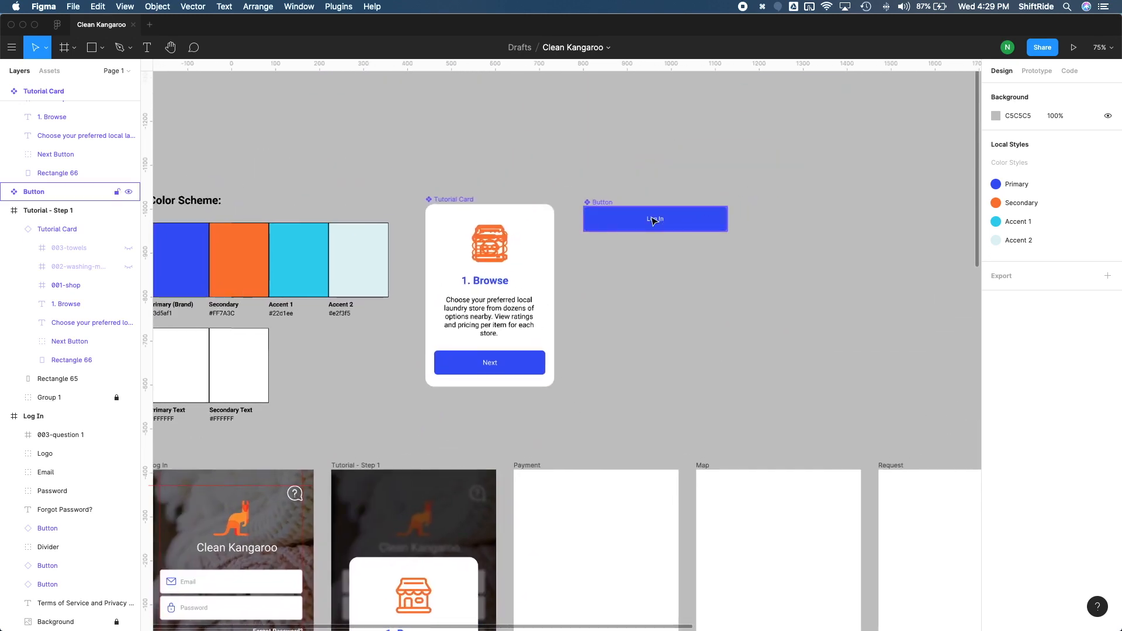
{"action": "left_click", "coordinate": [654, 219]}
{"action": "key", "text": "super+b"}
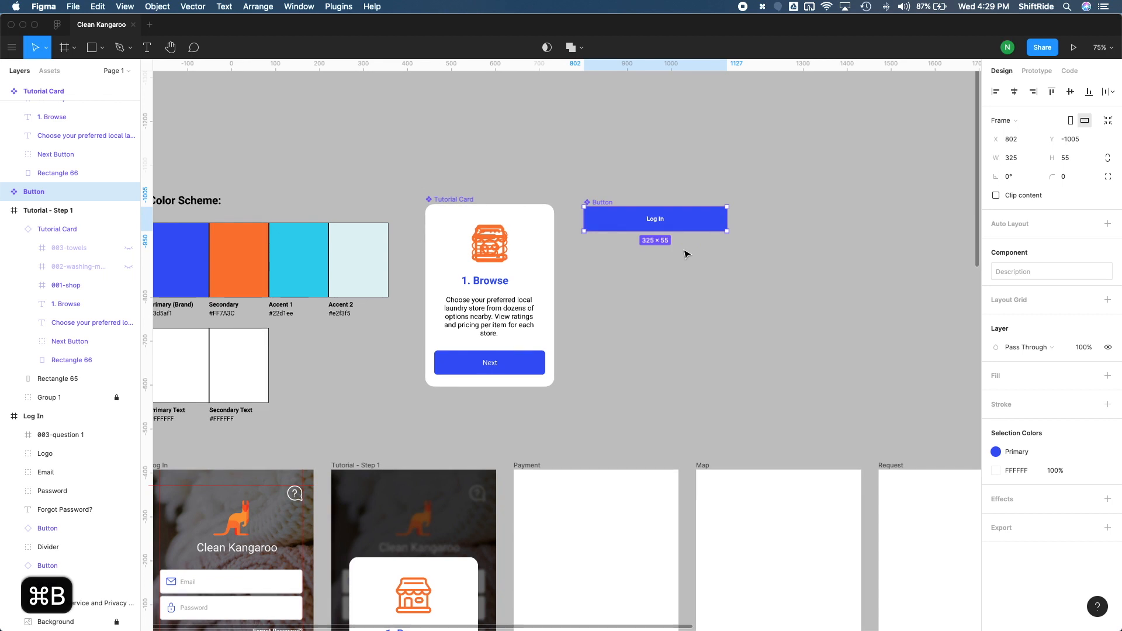
- Compare the Log In screen's button instances with the master Button component
{"action": "scroll", "coordinate": [687, 254], "scroll_direction": "down", "scroll_amount": 5}
{"action": "scroll", "coordinate": [686, 253], "scroll_direction": "left", "scroll_amount": 2}
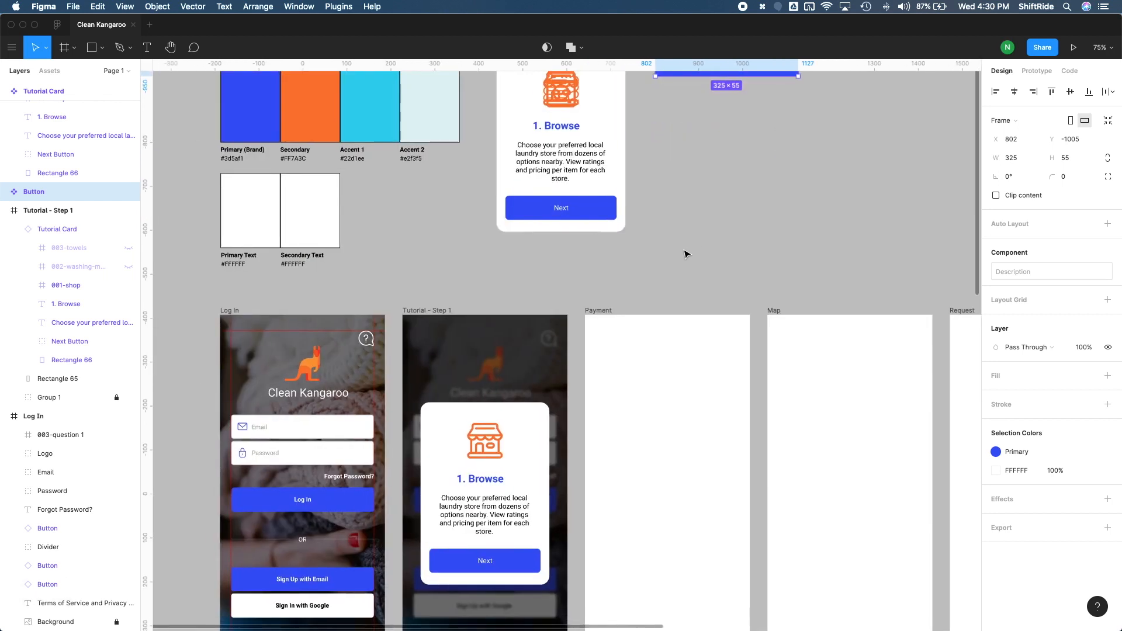
{"action": "scroll", "coordinate": [687, 254], "scroll_direction": "down", "scroll_amount": 4}
{"action": "scroll", "coordinate": [687, 254], "scroll_direction": "left", "scroll_amount": 2}
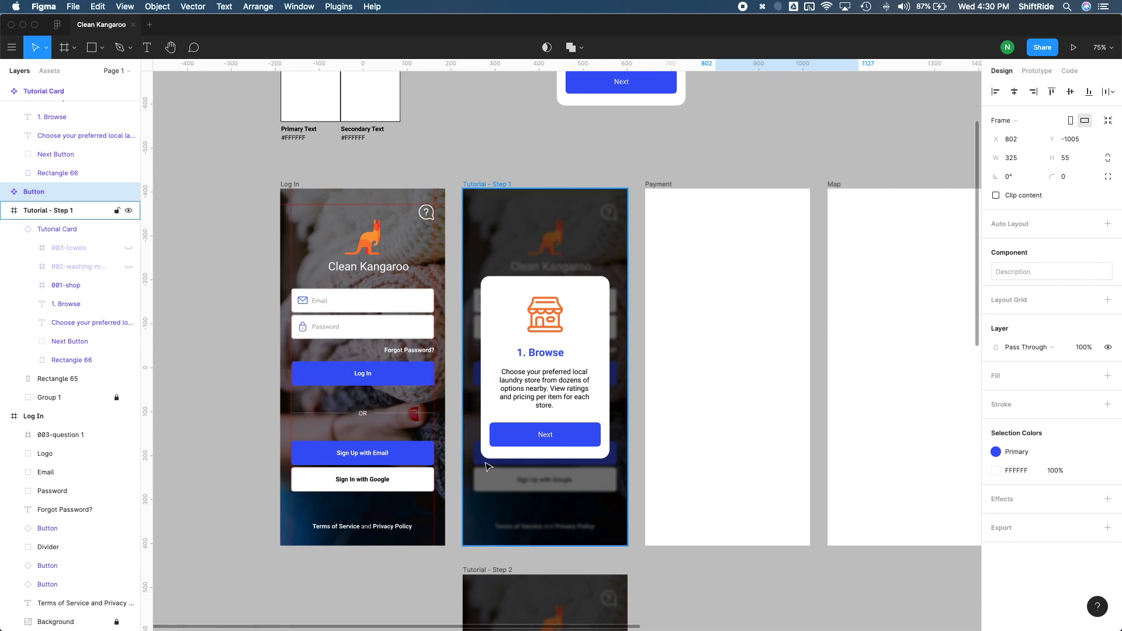
{"action": "scroll", "coordinate": [488, 466], "scroll_direction": "up", "scroll_amount": 8}
{"action": "scroll", "coordinate": [488, 466], "scroll_direction": "right", "scroll_amount": 6}
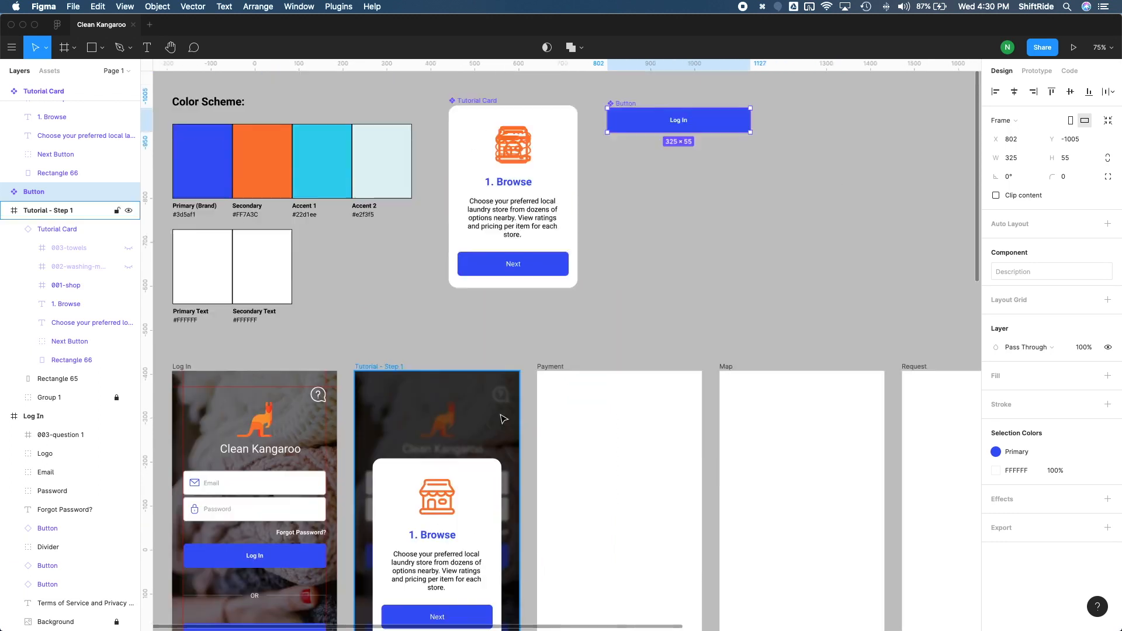
{"action": "scroll", "coordinate": [605, 252], "scroll_direction": "up", "scroll_amount": 2}
{"action": "scroll", "coordinate": [559, 272], "scroll_direction": "right", "scroll_amount": 2}
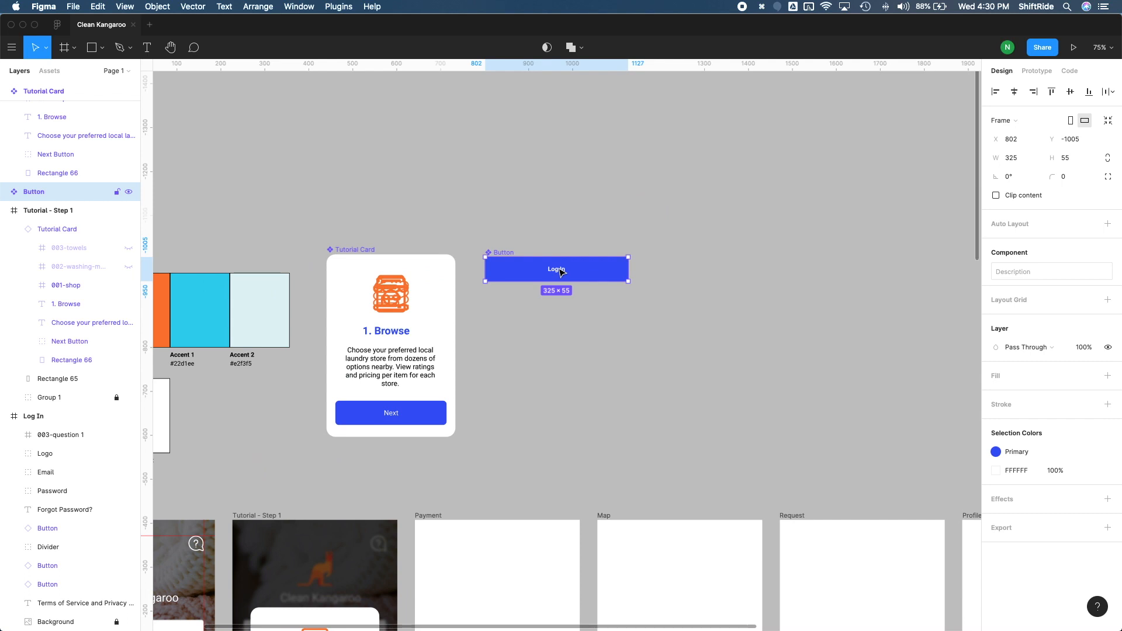
- Set the master Button label's font size to 16
{"action": "key", "text": "Return"}
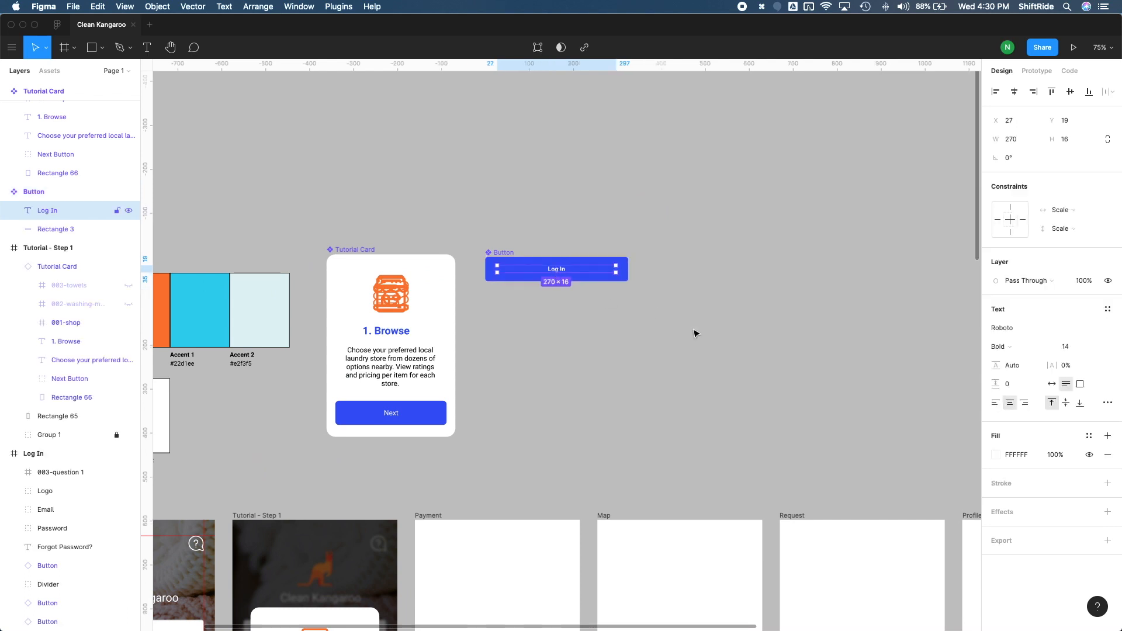
{"action": "left_click", "coordinate": [1068, 347]}
{"action": "type", "text": "16"}
{"action": "key", "text": "Return"}
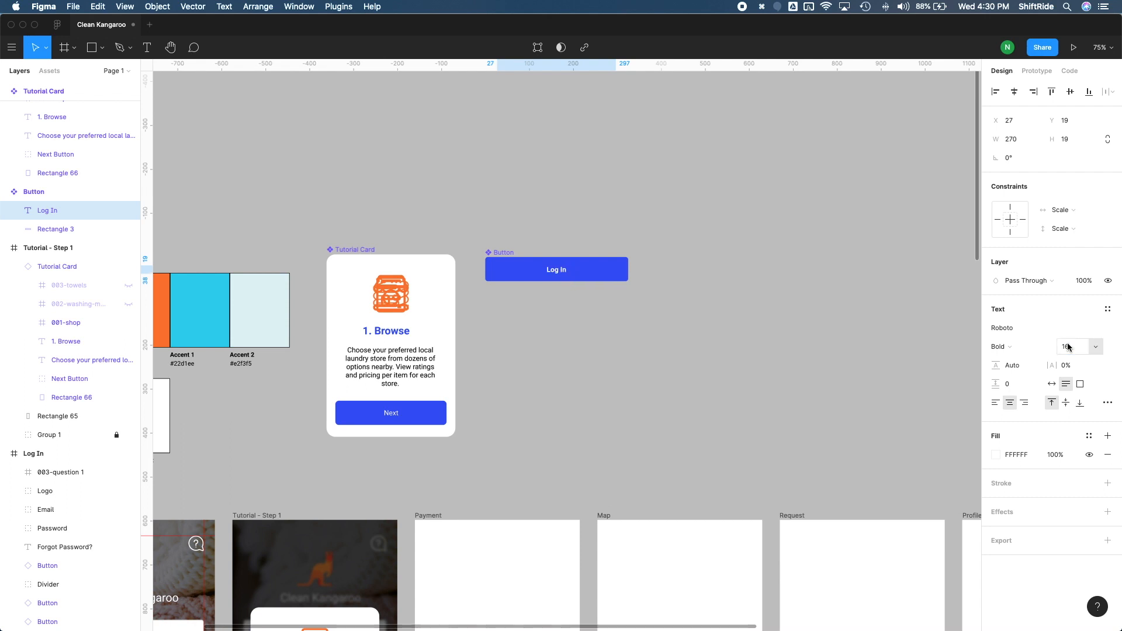
{"action": "left_click", "coordinate": [621, 376]}
- Change the master Button label's font weight to Medium
{"action": "scroll", "coordinate": [584, 392], "scroll_direction": "down", "scroll_amount": 10}
{"action": "scroll", "coordinate": [584, 391], "scroll_direction": "left", "scroll_amount": 6}
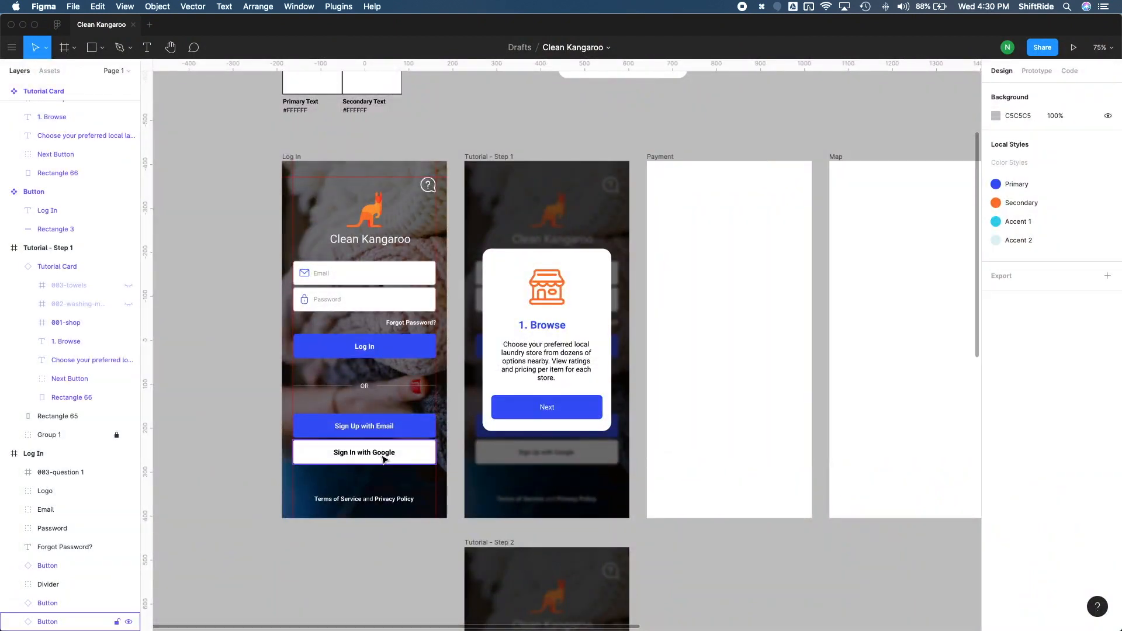
{"action": "scroll", "coordinate": [404, 374], "scroll_direction": "up", "scroll_amount": 5}
{"action": "scroll", "coordinate": [403, 374], "scroll_direction": "right", "scroll_amount": 2}
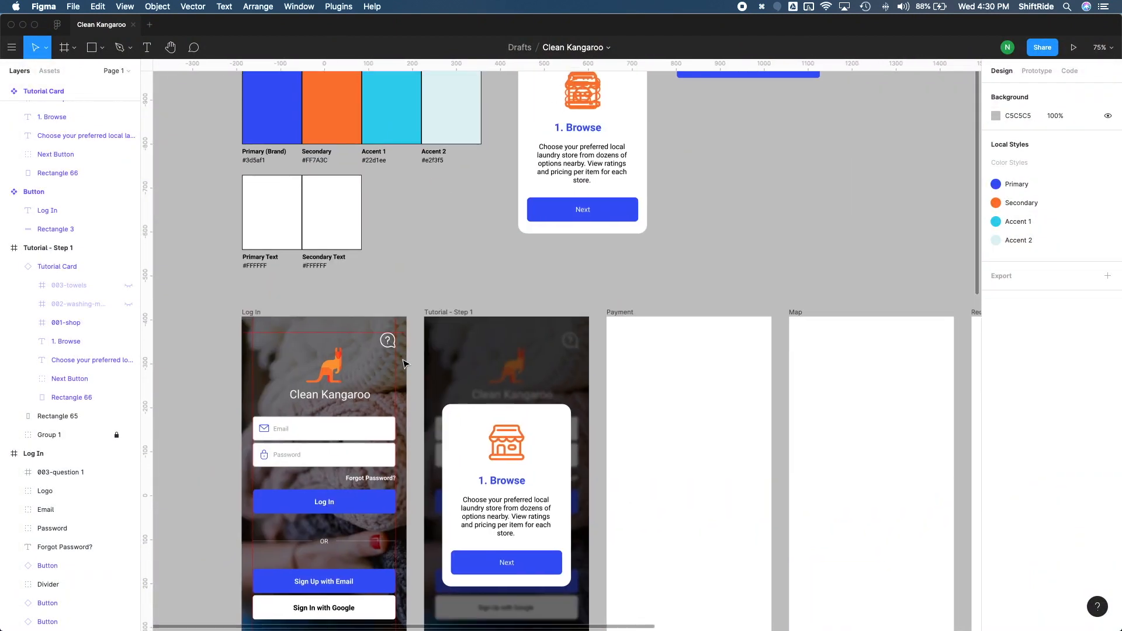
{"action": "scroll", "coordinate": [403, 364], "scroll_direction": "up", "scroll_amount": 5}
{"action": "scroll", "coordinate": [404, 363], "scroll_direction": "right", "scroll_amount": 6}
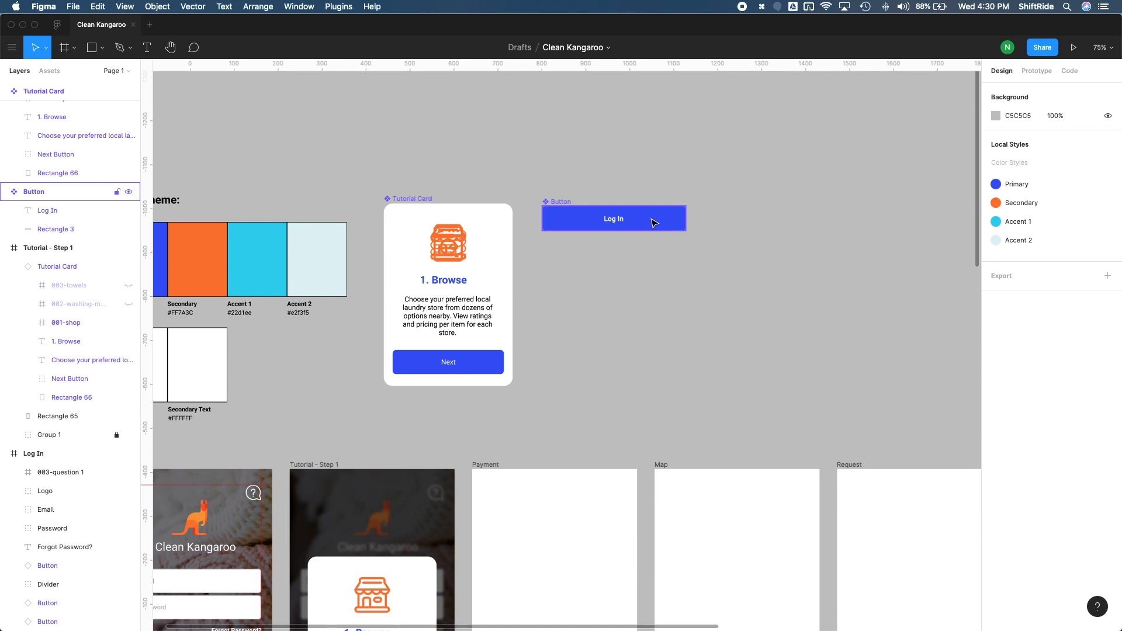
{"action": "left_click", "coordinate": [654, 223]}
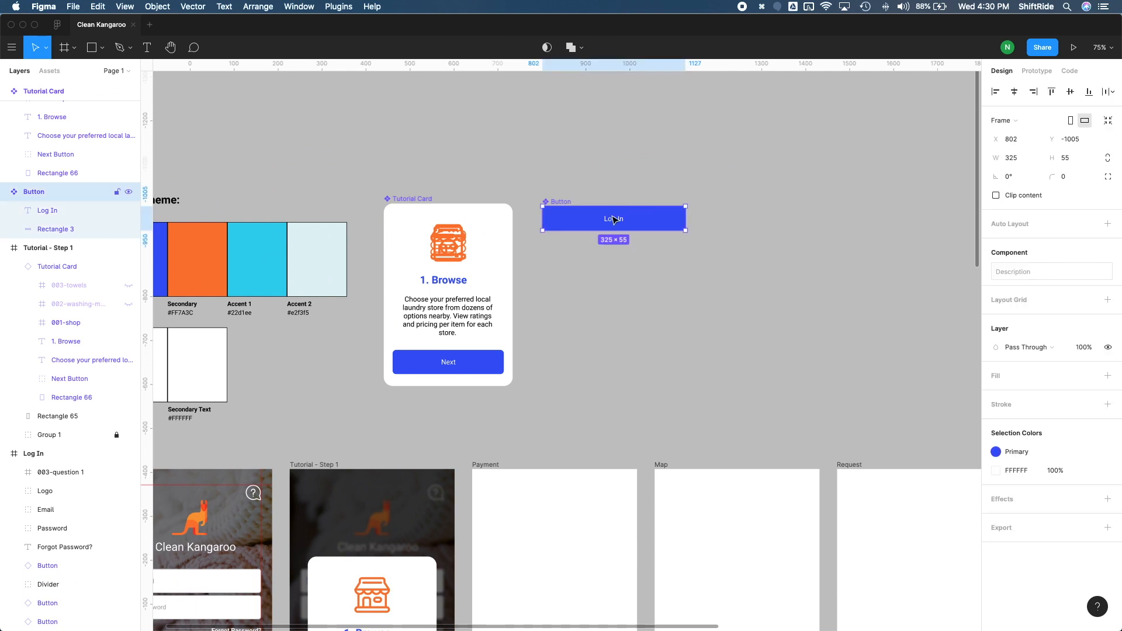
{"action": "double_click", "coordinate": [640, 225]}
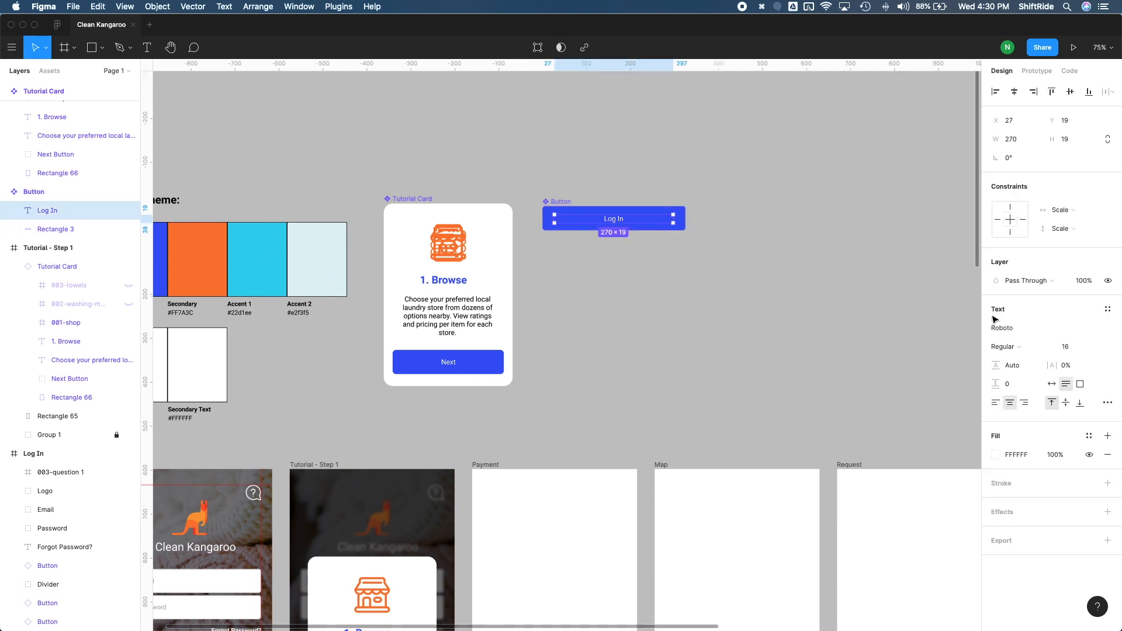
{"action": "left_click", "coordinate": [1015, 351]}
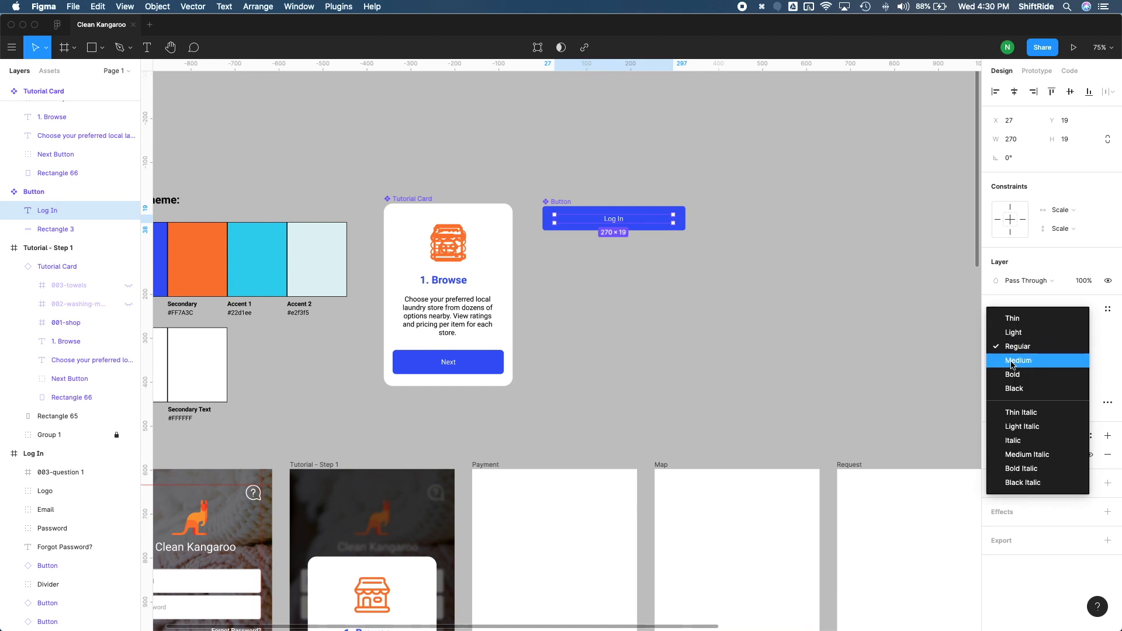
{"action": "left_click", "coordinate": [1013, 361]}
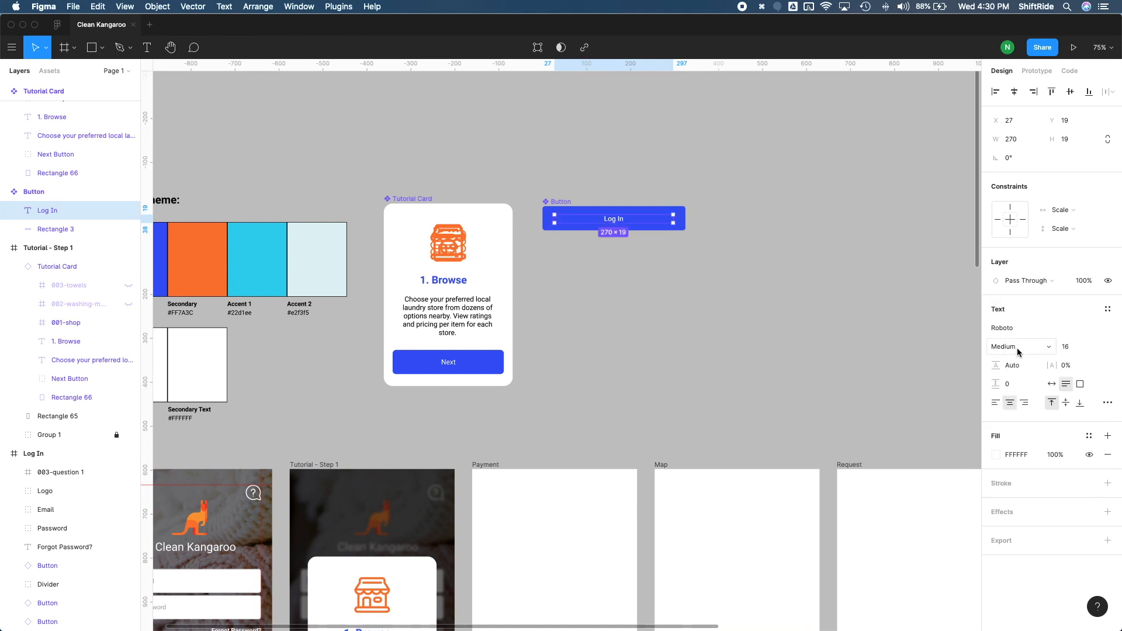
{"action": "left_click", "coordinate": [1017, 349]}
{"action": "left_click", "coordinate": [1020, 349]}
{"action": "left_click", "coordinate": [784, 346]}
- Reset all overrides on the Sign In with Google instance and undo the reset
{"action": "scroll", "coordinate": [619, 361], "scroll_direction": "down", "scroll_amount": 5}
{"action": "scroll", "coordinate": [618, 362], "scroll_direction": "down", "scroll_amount": 2}
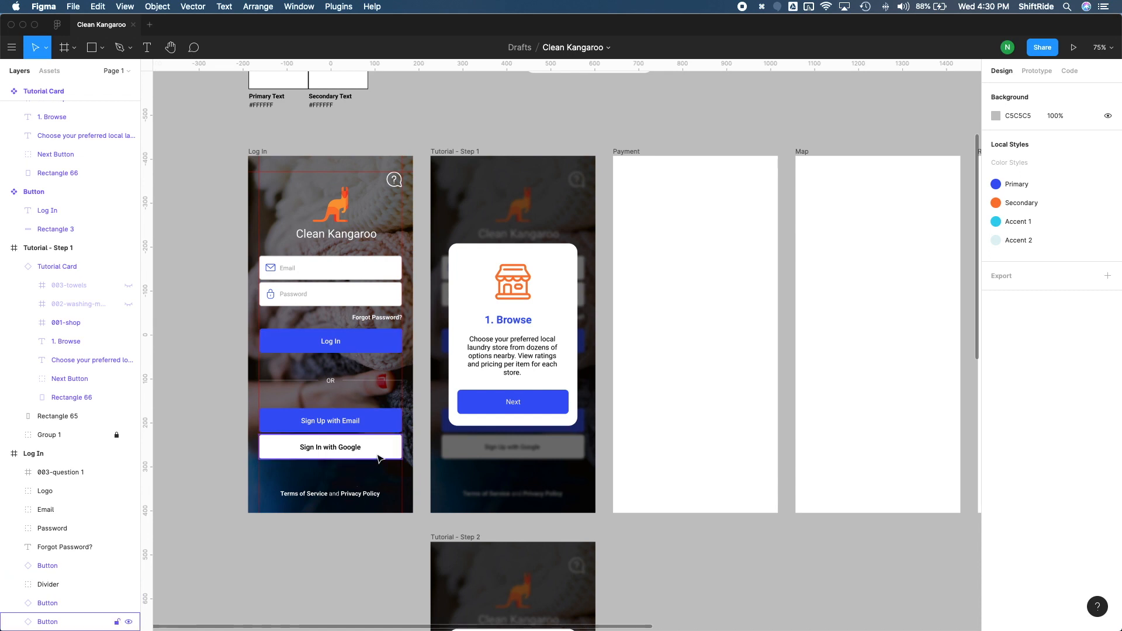
{"action": "scroll", "coordinate": [333, 467], "scroll_direction": "up", "scroll_amount": 5}
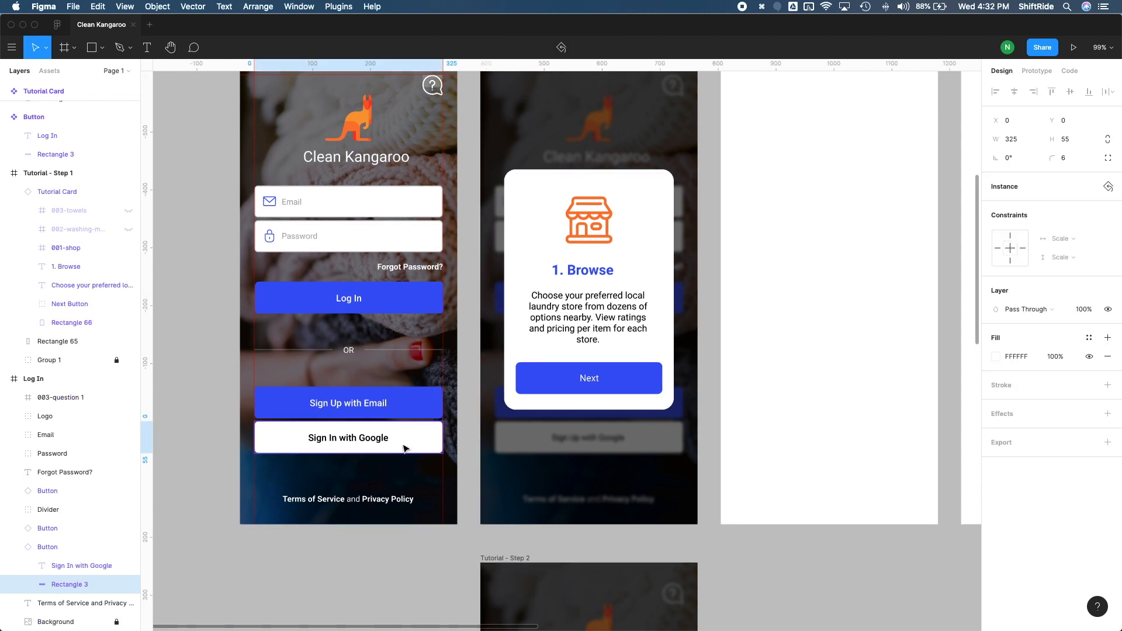
{"action": "key", "text": "Escape"}
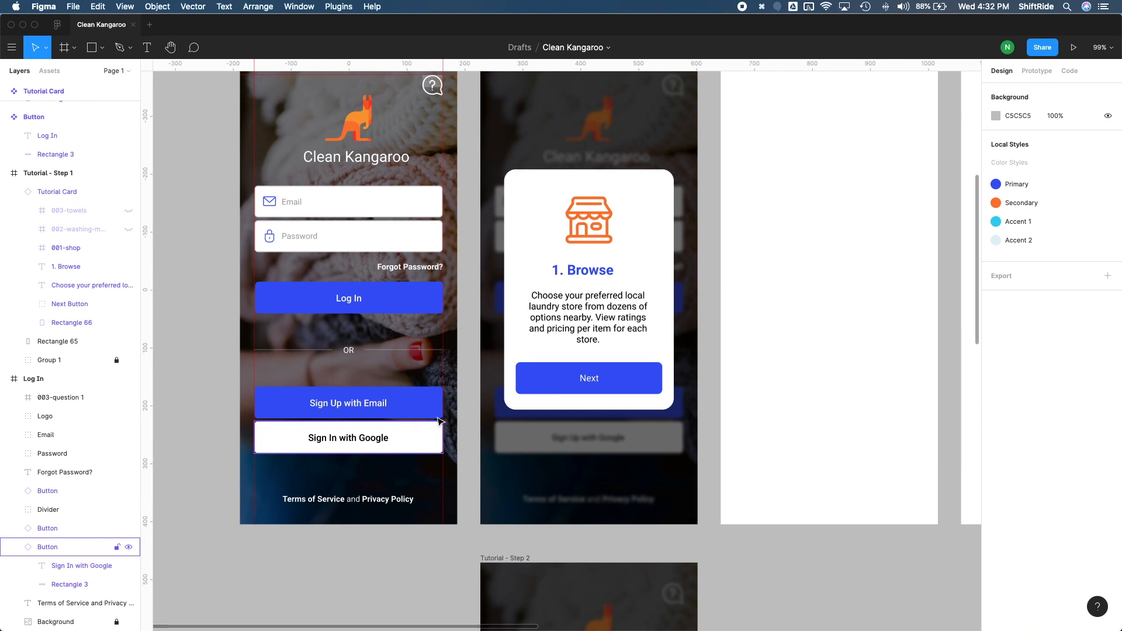
{"action": "left_click", "coordinate": [419, 447]}
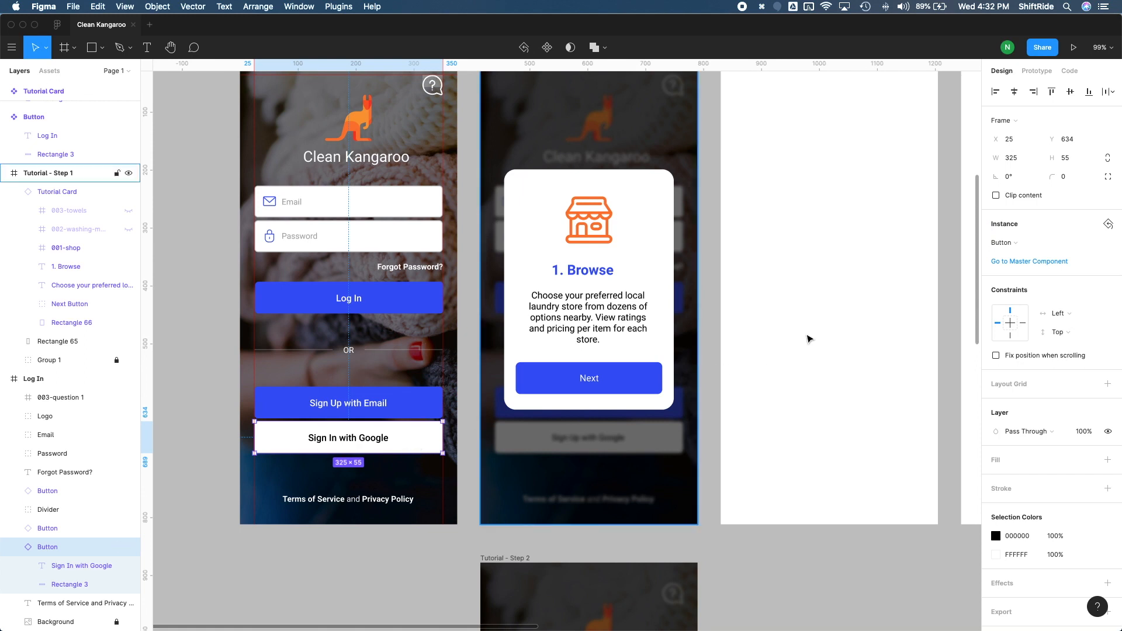
{"action": "left_click", "coordinate": [1108, 229]}
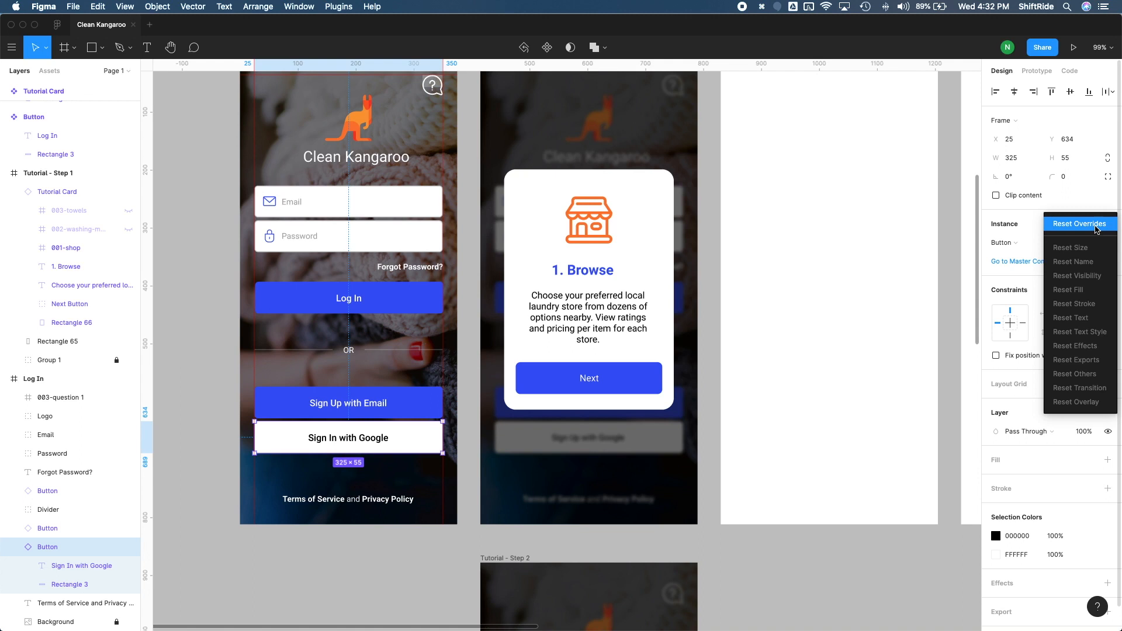
{"action": "left_click", "coordinate": [1096, 228]}
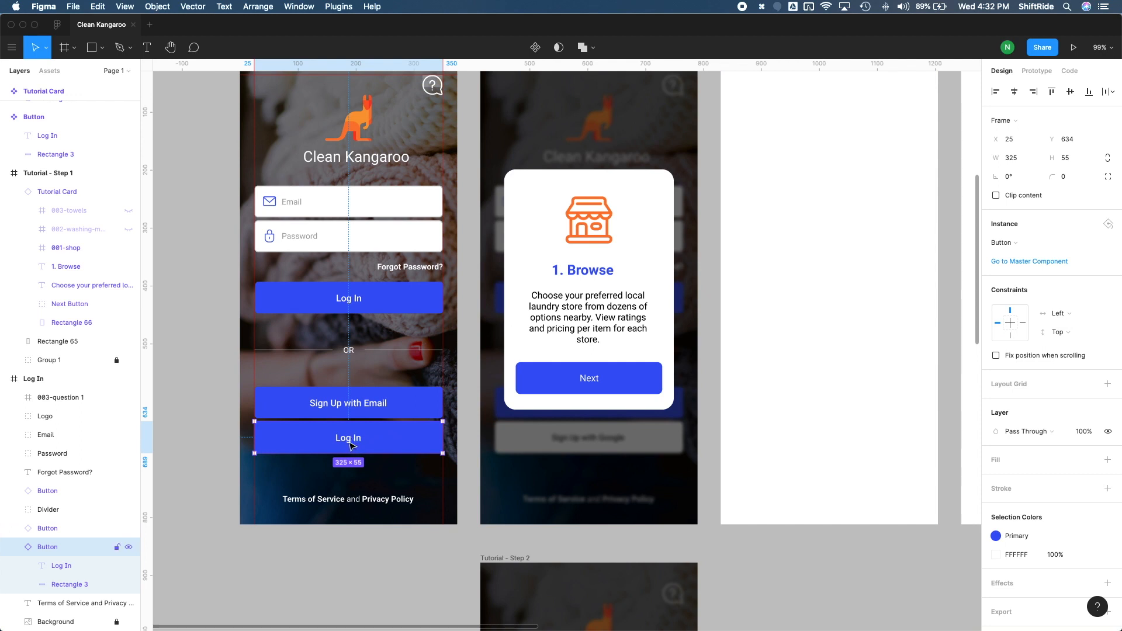
{"action": "key", "text": "super+z"}
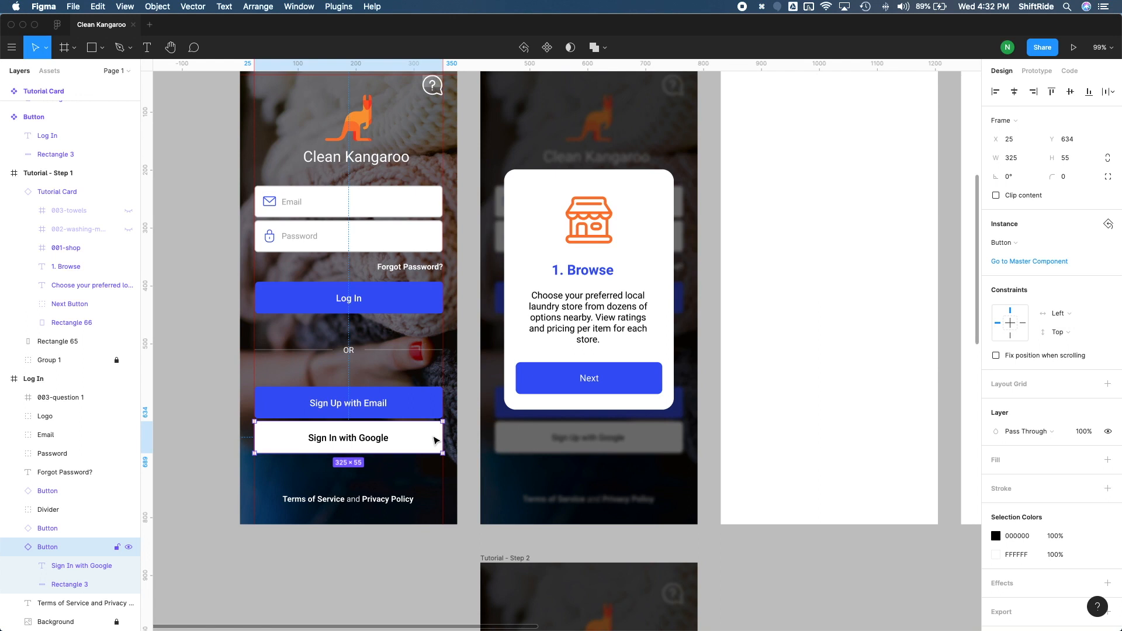
- Reset the fill override of the Google button's rectangle and undo the reset
{"action": "double_click", "coordinate": [436, 440]}
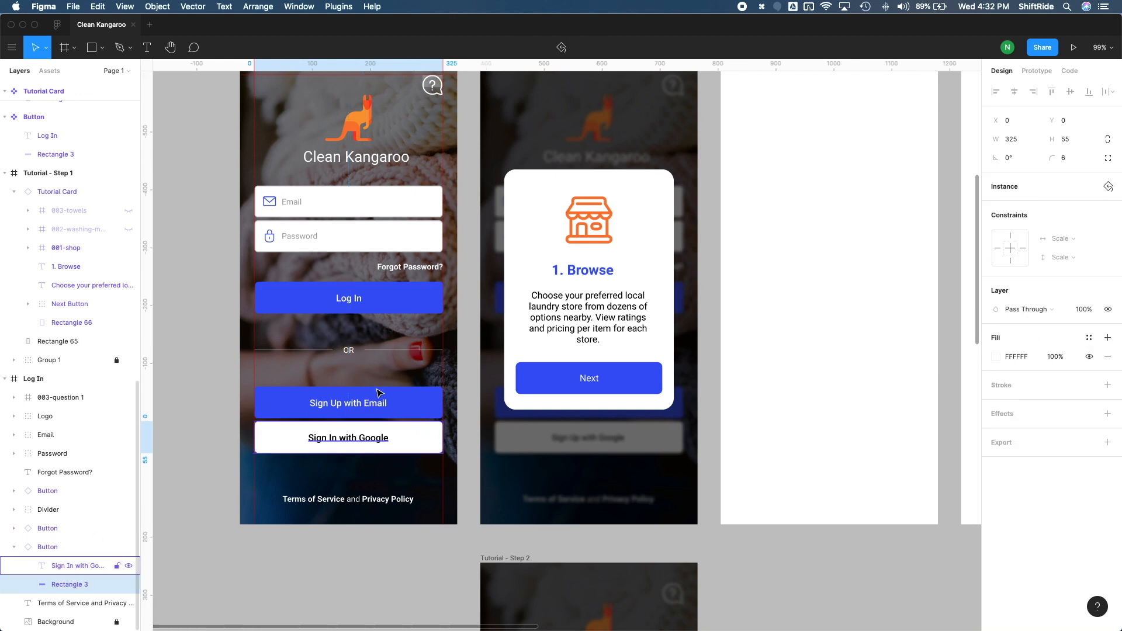
{"action": "left_click", "coordinate": [1107, 188]}
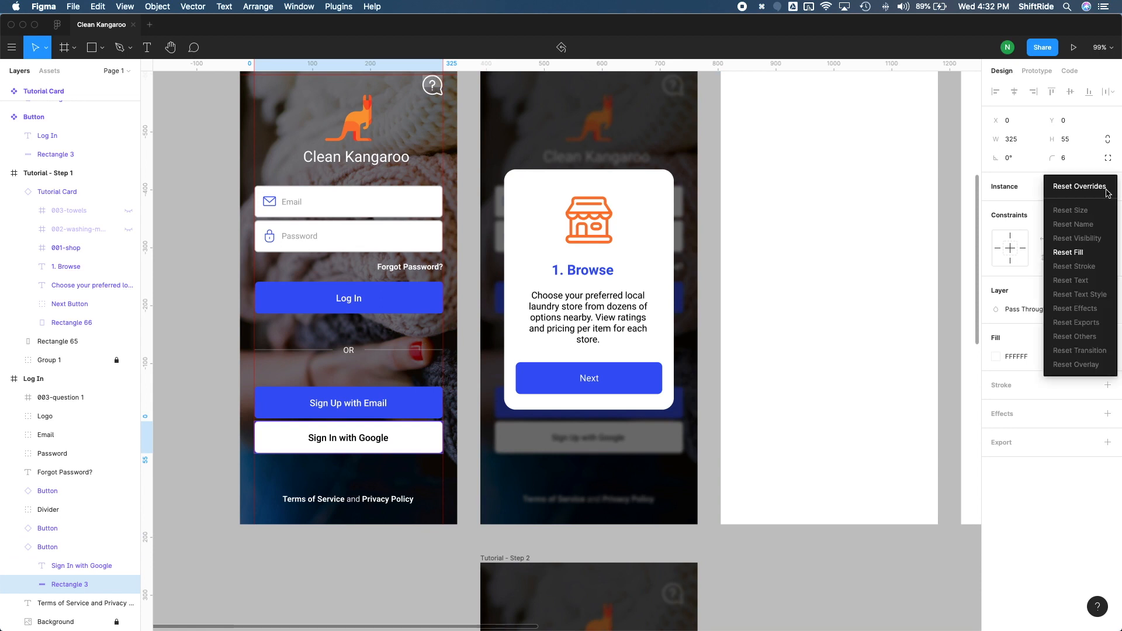
{"action": "left_click", "coordinate": [1090, 255]}
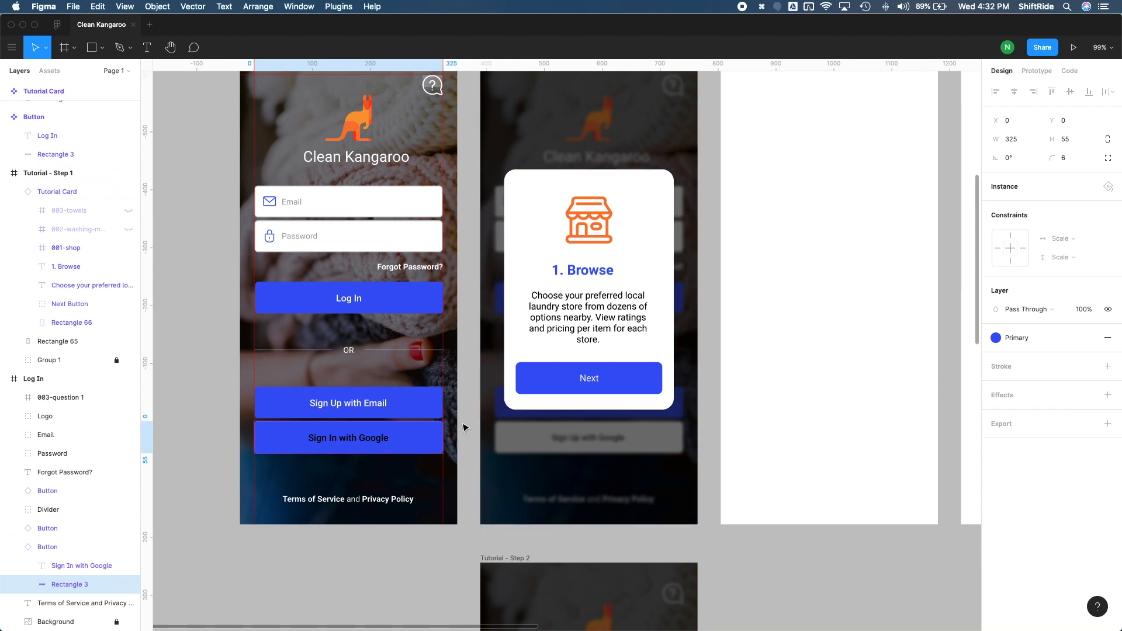
{"action": "key", "text": "super+z"}
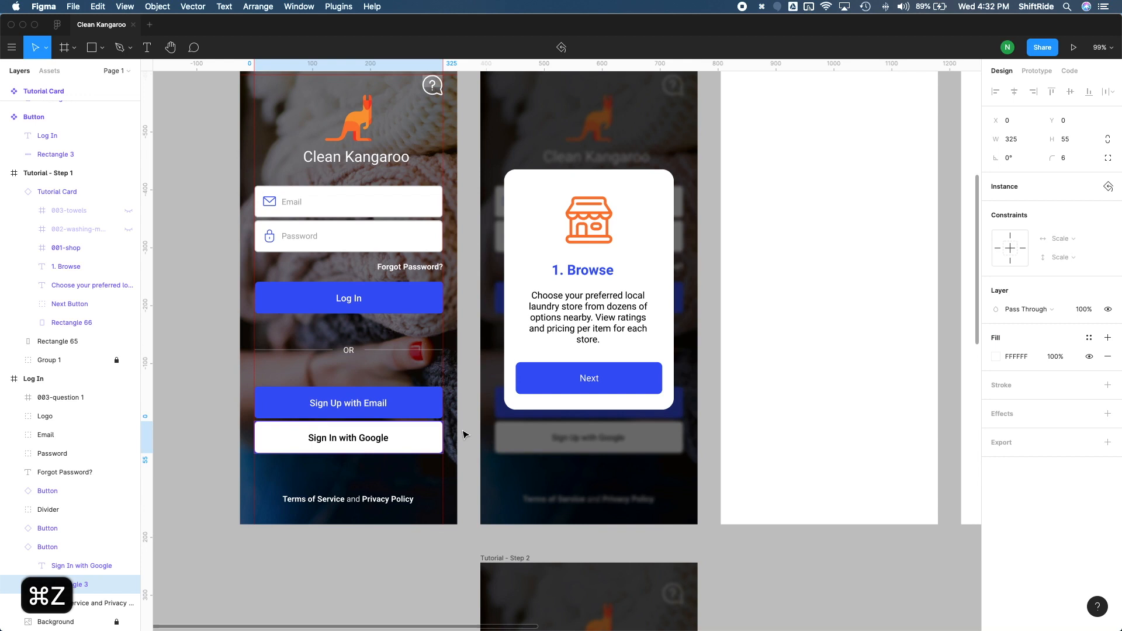